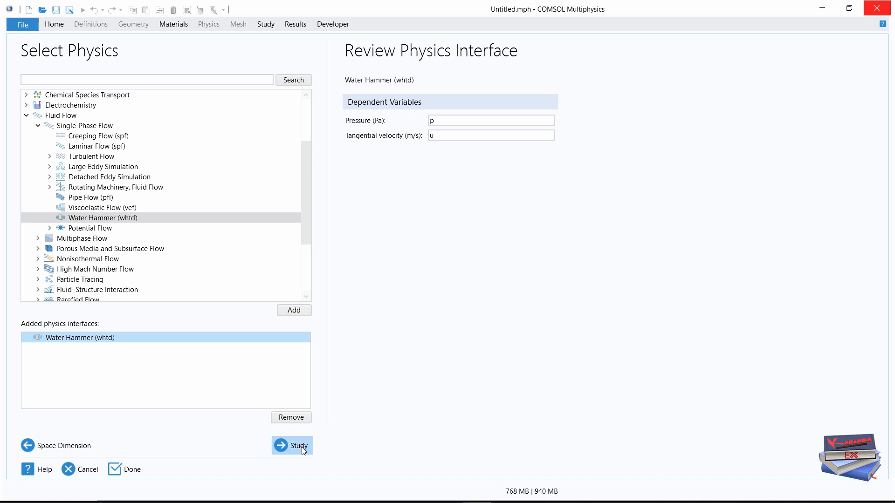
Add a Time Dependent study for the Water Hammer physics and finish the model setup
click(286, 447)
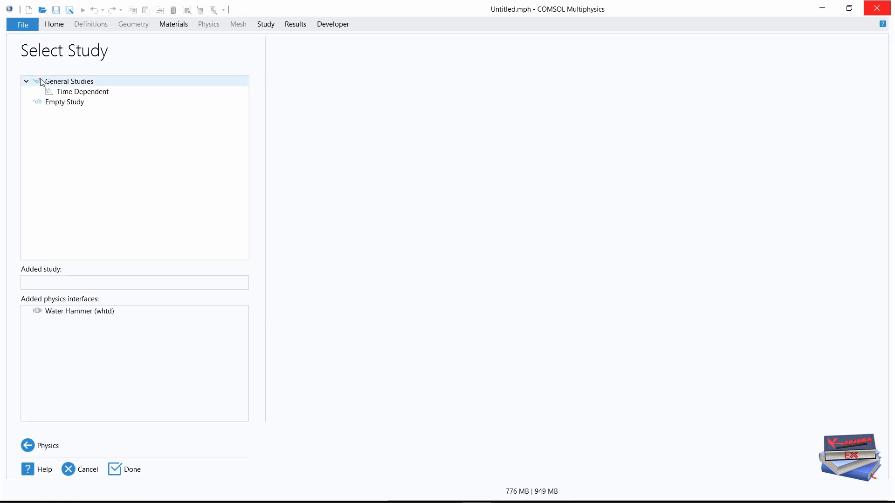
click(70, 92)
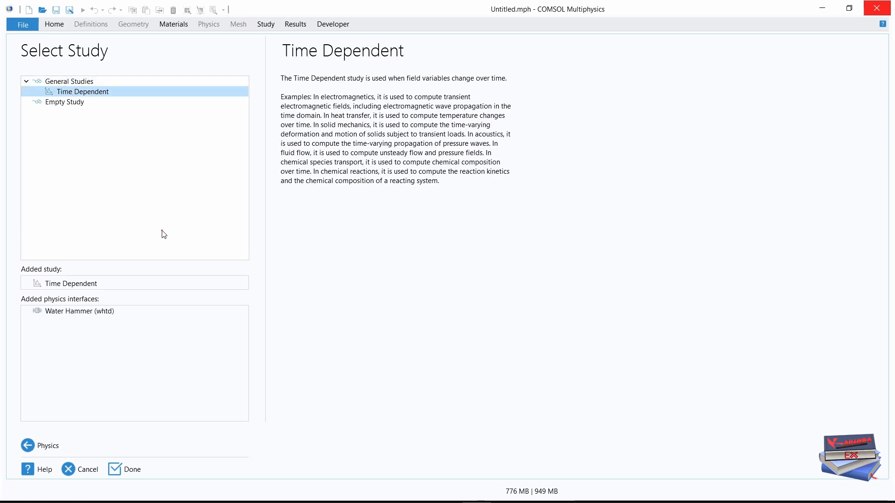
click(122, 469)
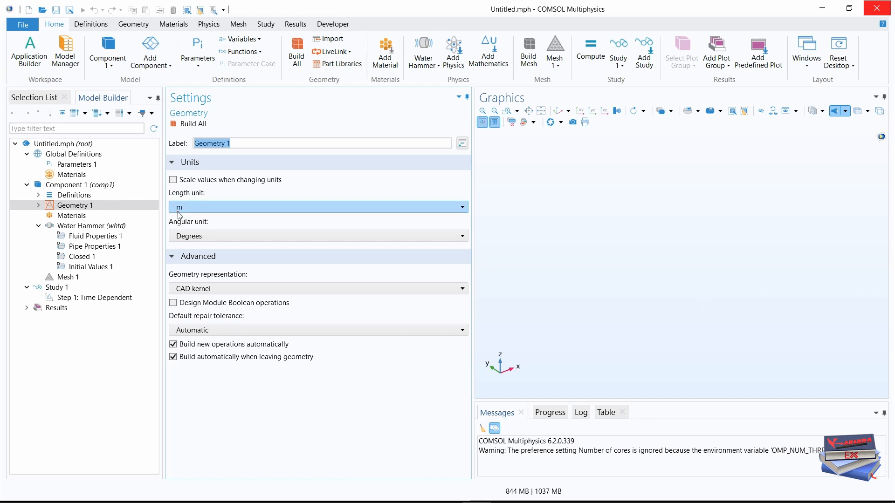
Load the global parameters from the file water_hammer_verification_parameters.txt into Parameters 1
click(74, 164)
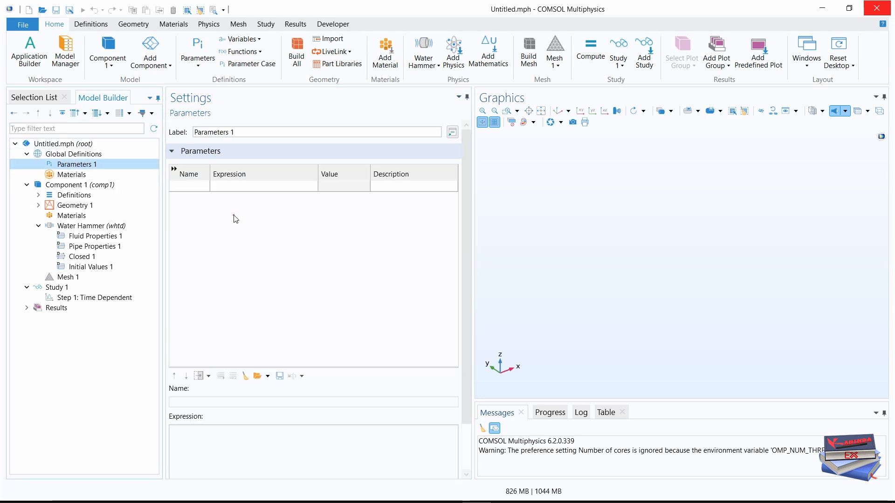
click(257, 376)
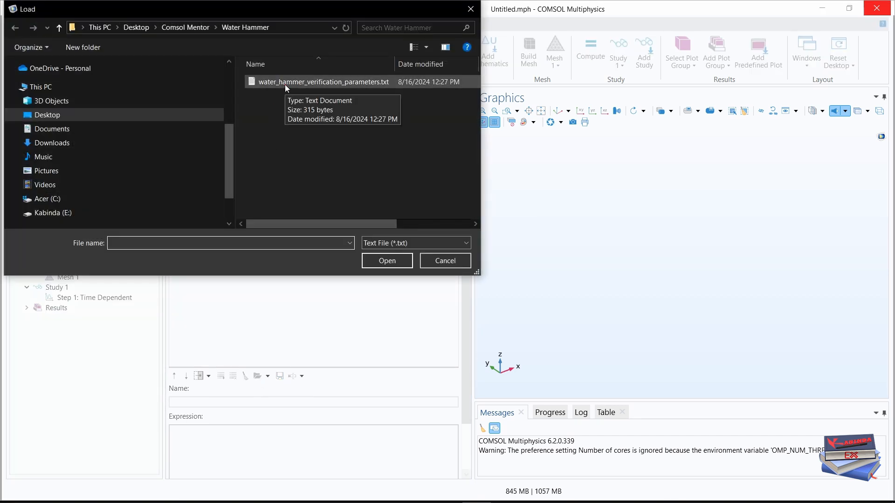
click(285, 85)
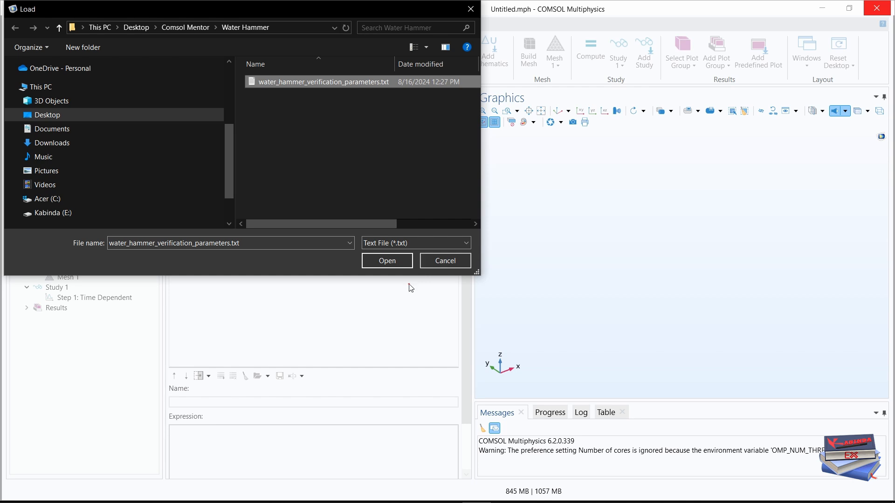
click(386, 261)
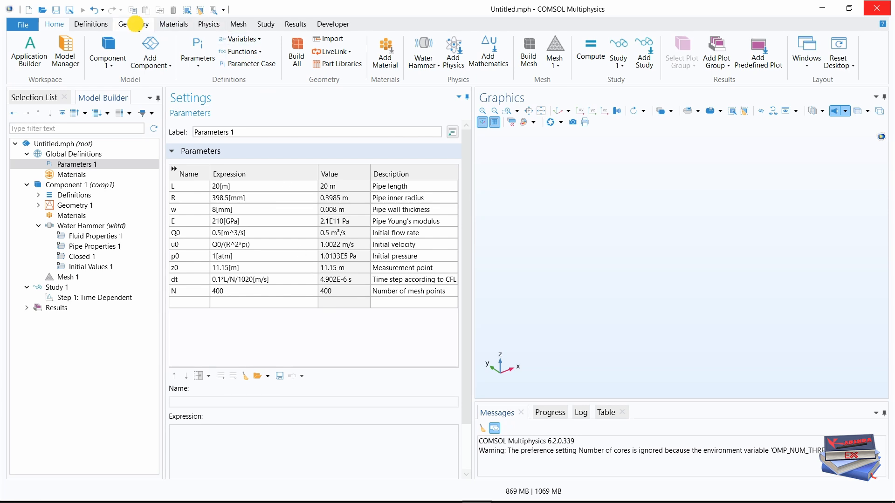
Add a polygon to the geometry and enter its first point with x, y and z all 0
click(137, 27)
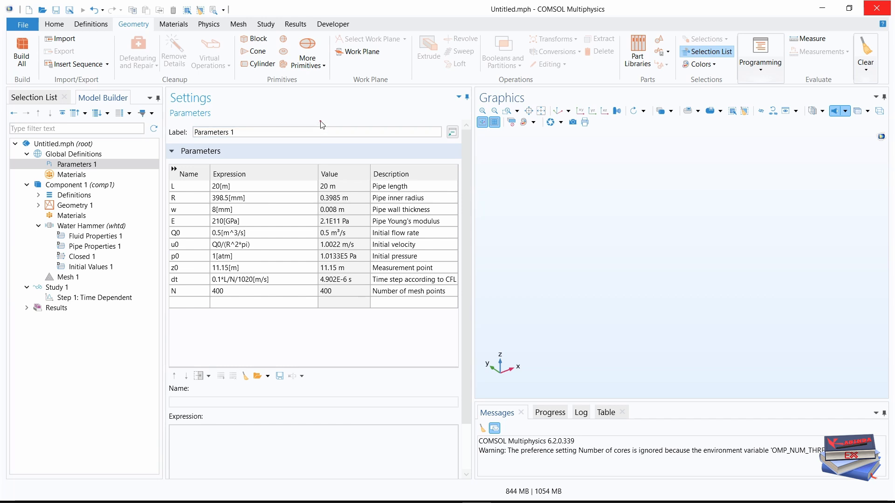
click(323, 66)
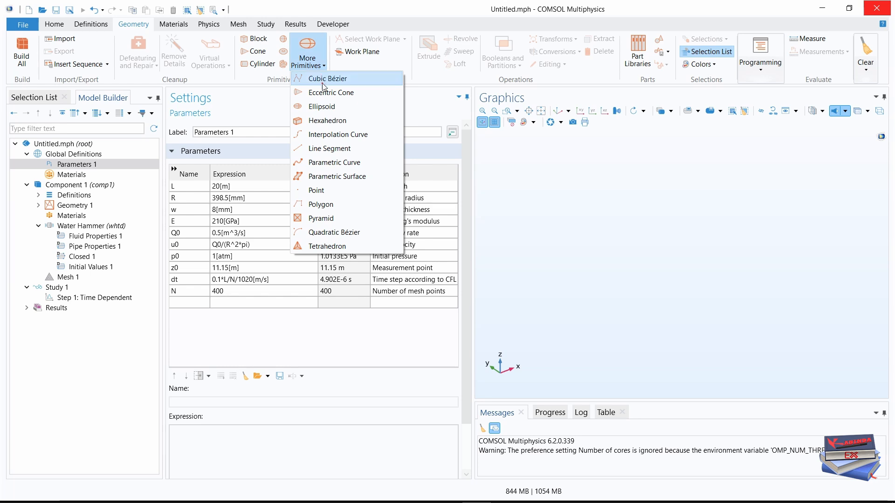
click(313, 207)
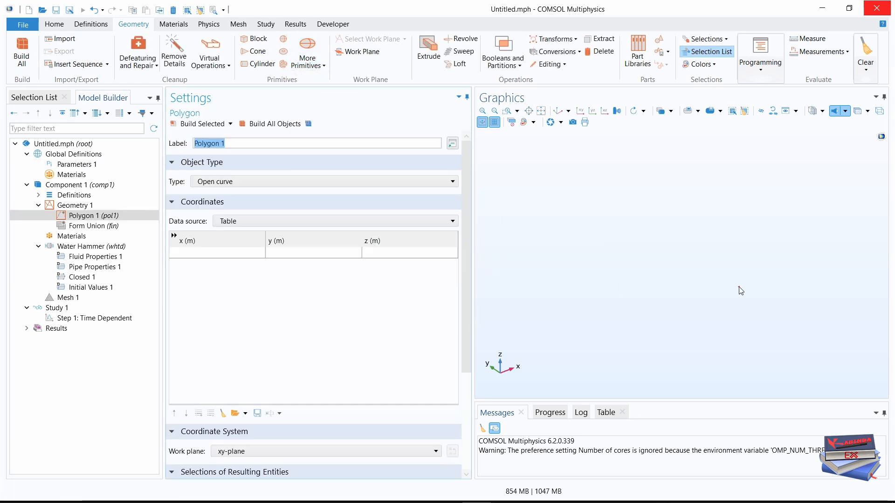
click(822, 8)
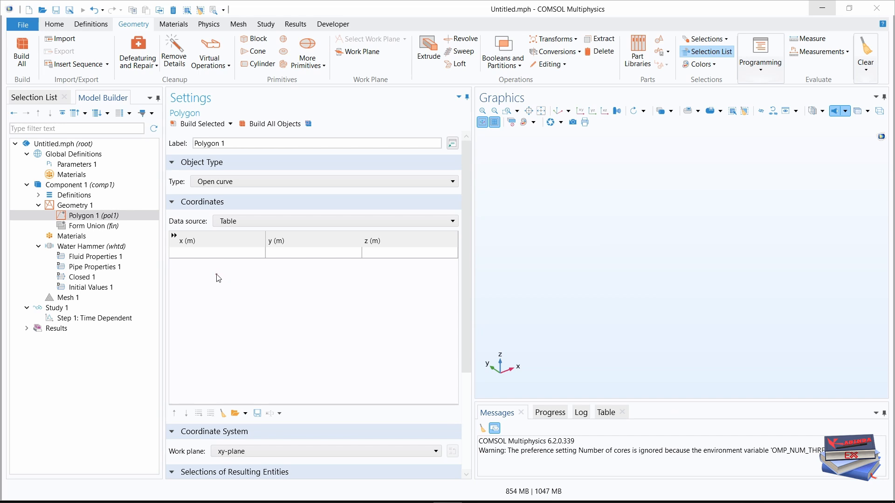
click(192, 252)
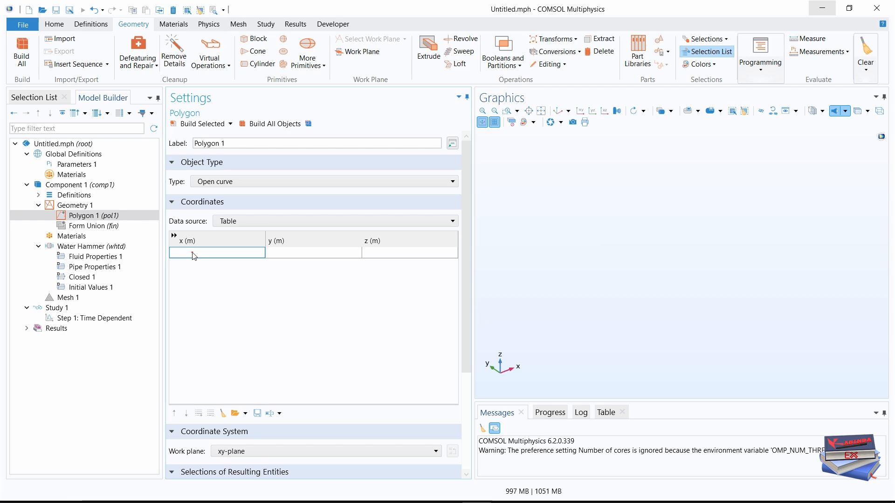
click(194, 254)
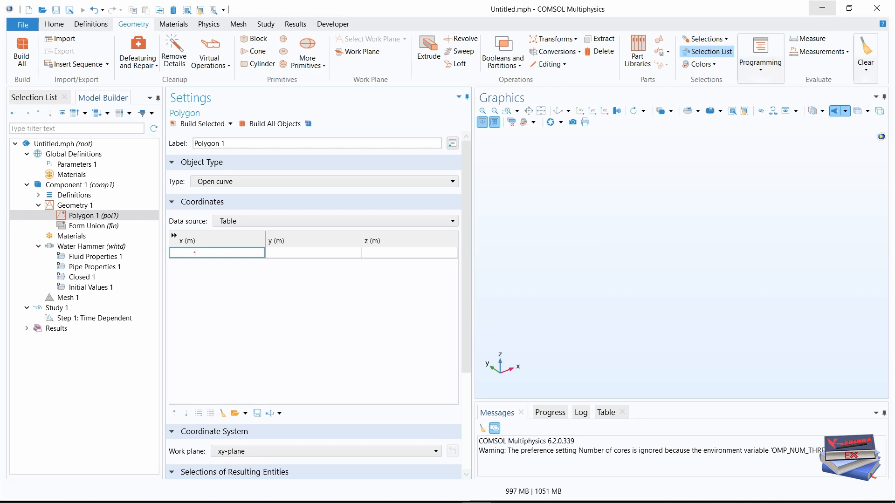
text(0)
click(271, 253)
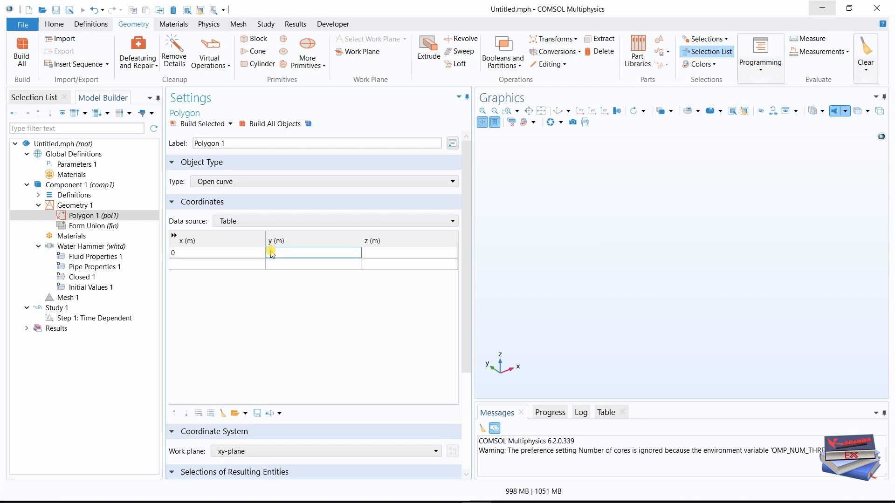
text(0)
click(387, 253)
text(0)
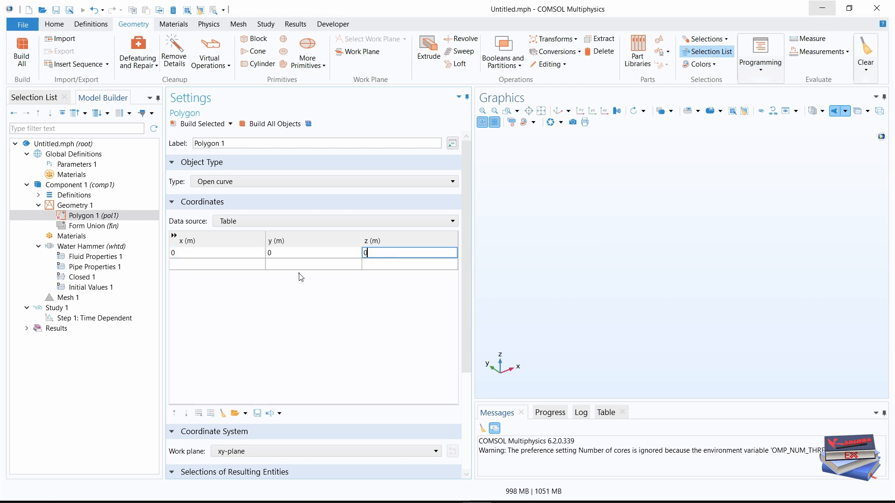
Enter the polygon's second point at the measurement point parameter: x = z0, y = 0, z = 0
click(214, 265)
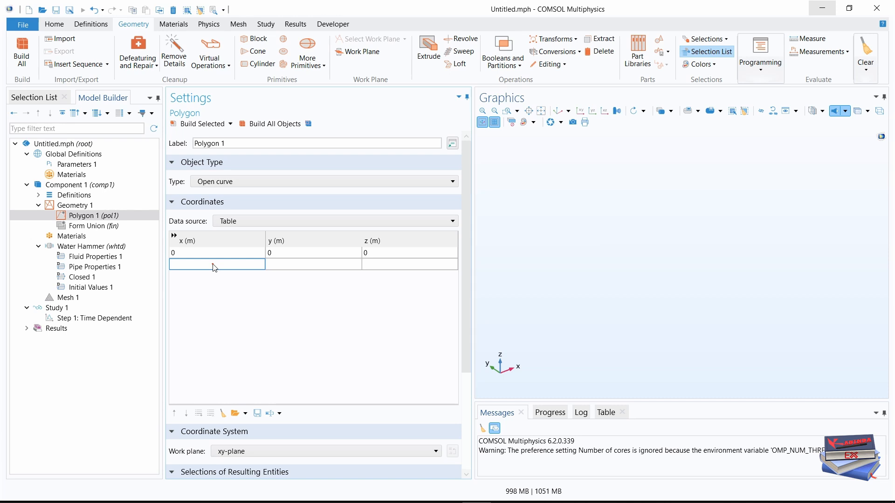
click(75, 164)
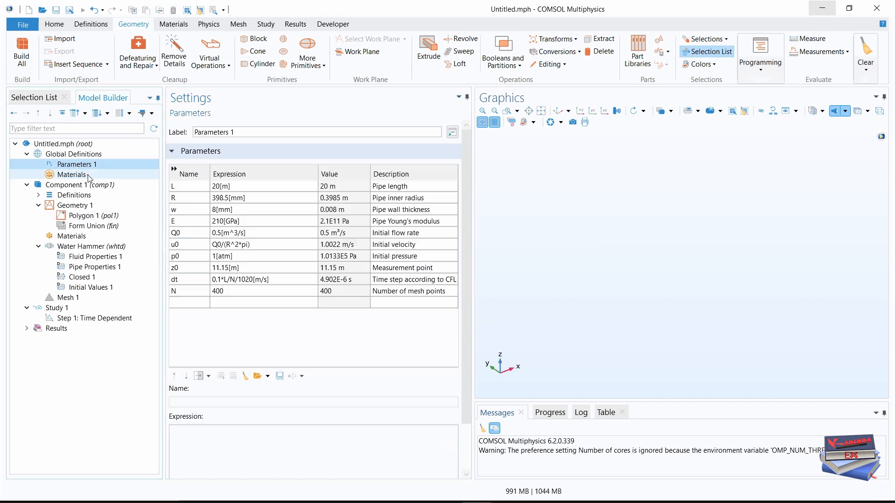
click(182, 269)
click(183, 270)
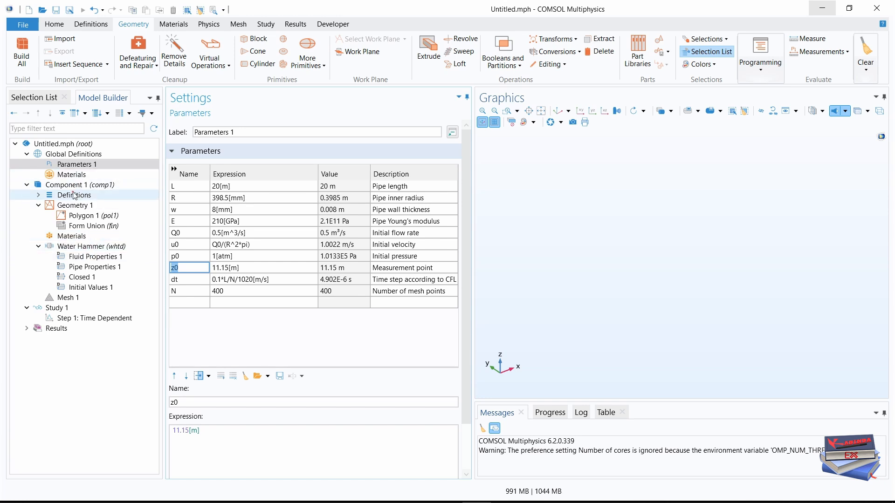
click(88, 216)
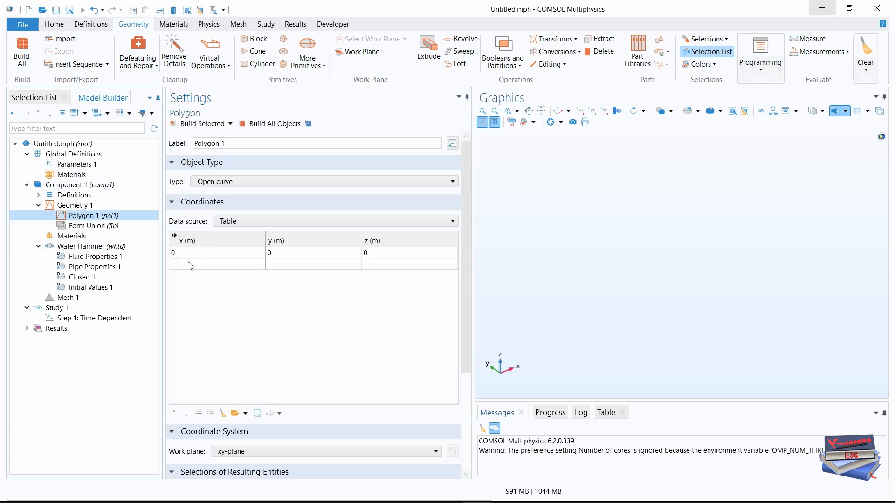
click(190, 266)
click(189, 264)
text(z0)
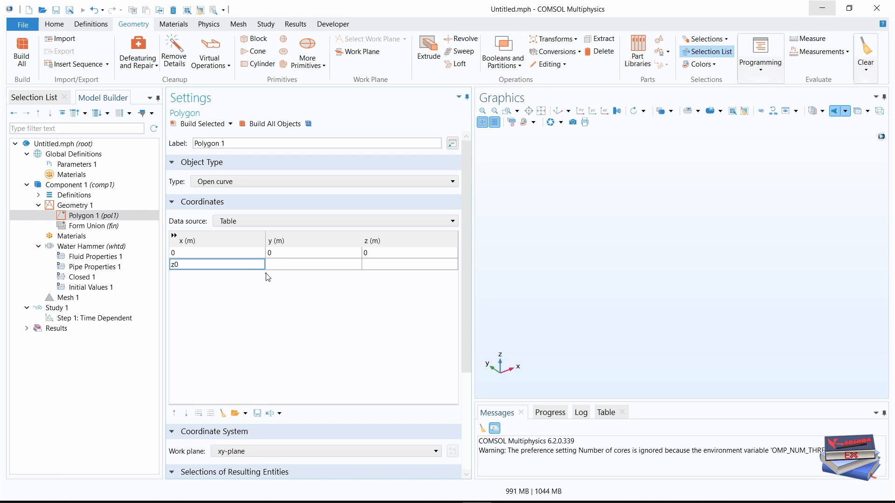
click(279, 265)
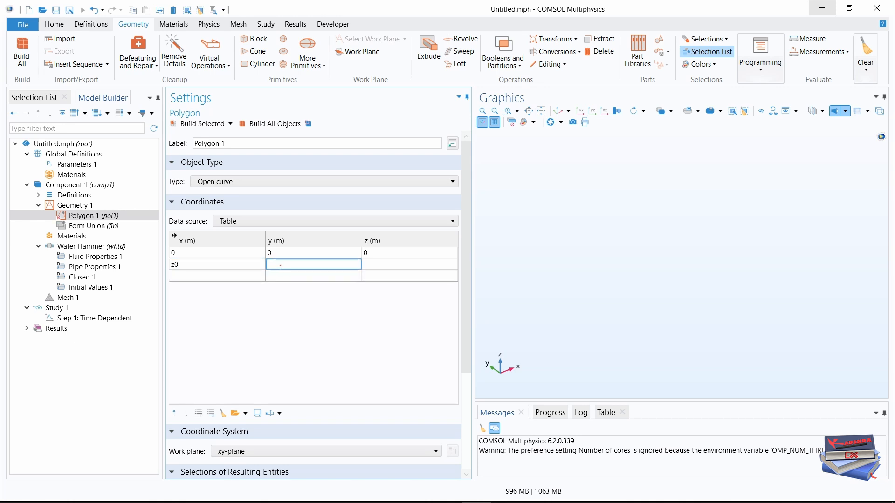
text(0)
click(383, 266)
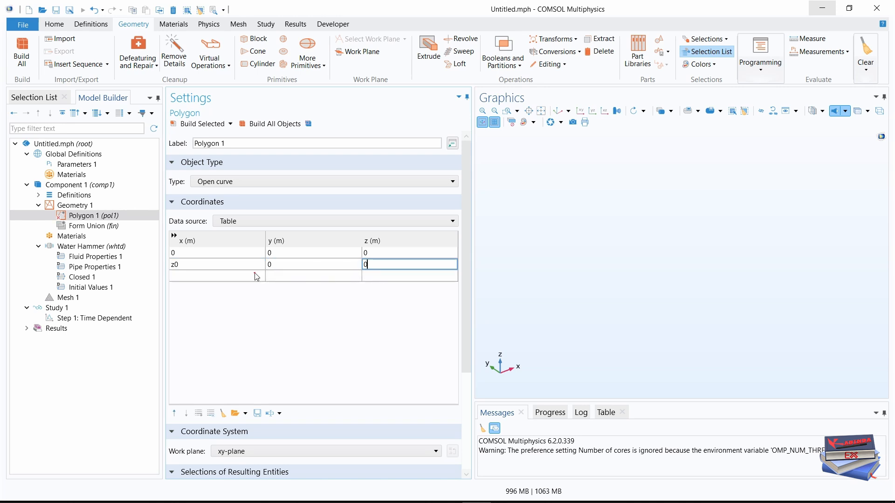
Enter the polygon's third point as x = L, y = 0, z = 0 and build all geometry objects
click(212, 275)
key(Caps_Lock)
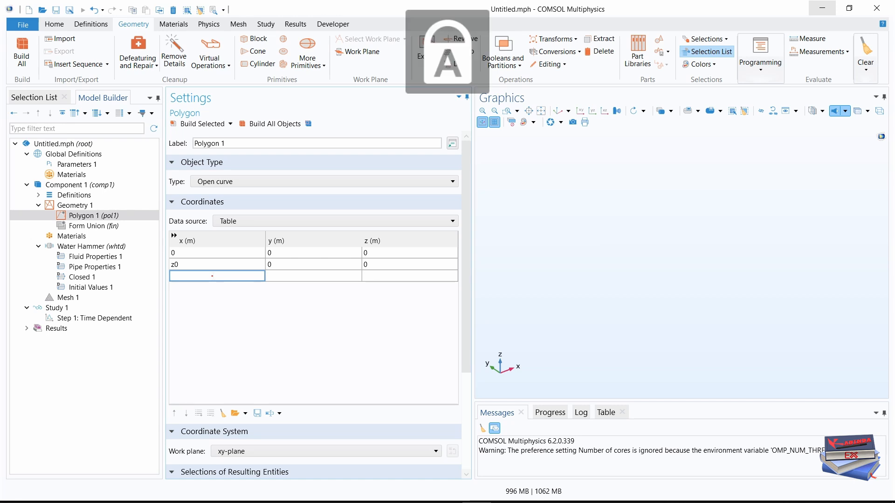
click(76, 165)
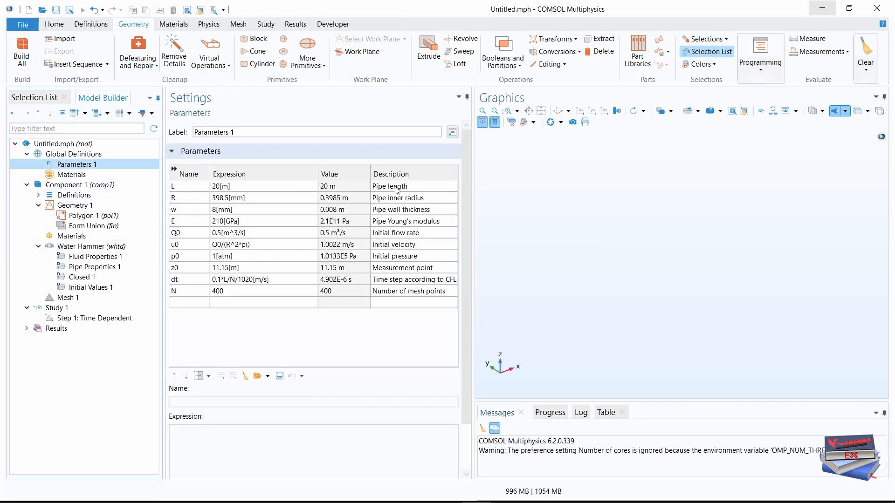
click(87, 216)
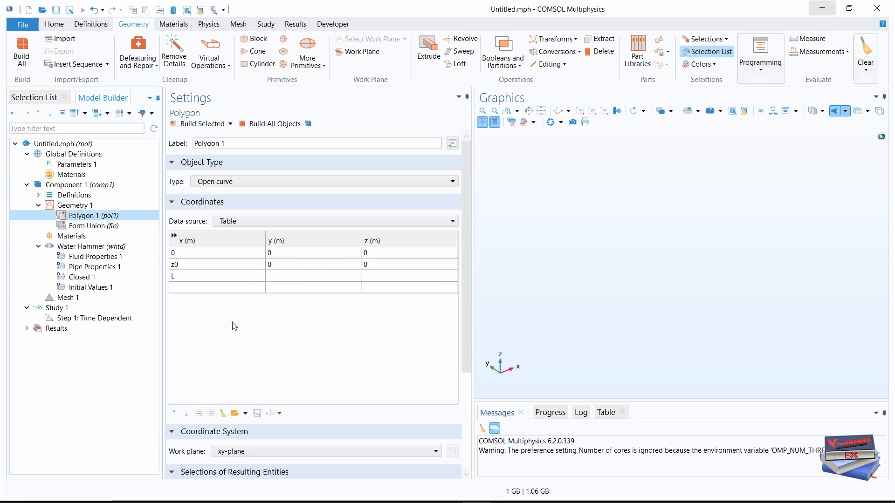
click(277, 278)
text(0)
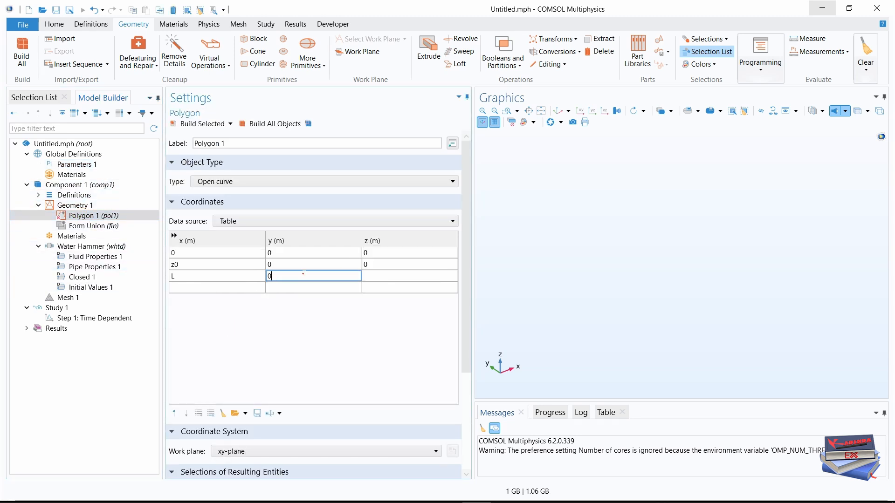
click(372, 275)
text(0)
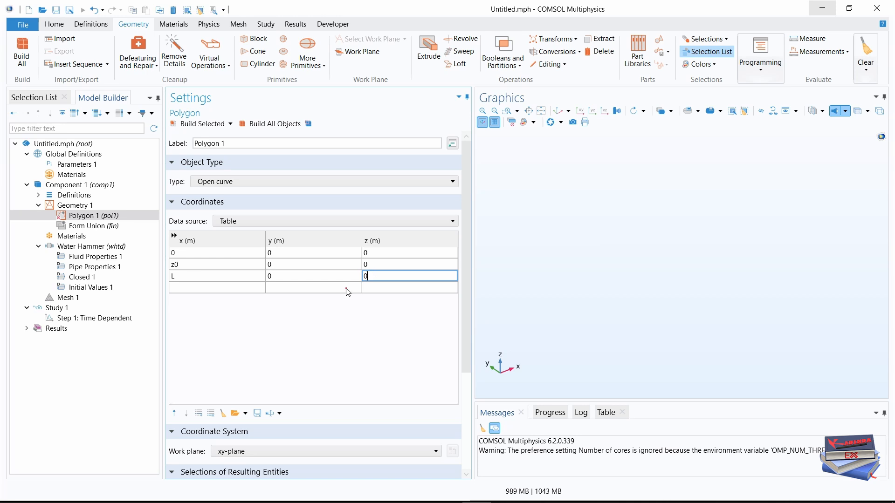
click(256, 344)
click(269, 124)
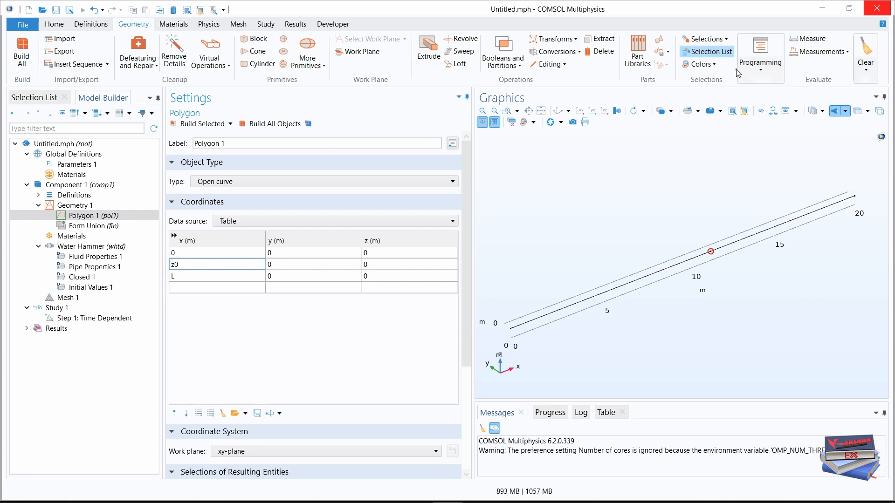
Add the built-in material Water, liquid to the component and close the material library
click(55, 24)
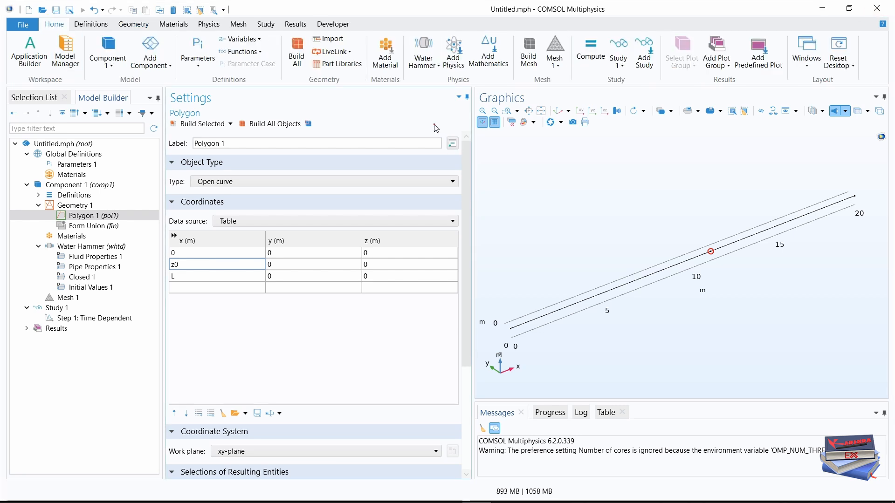
click(392, 66)
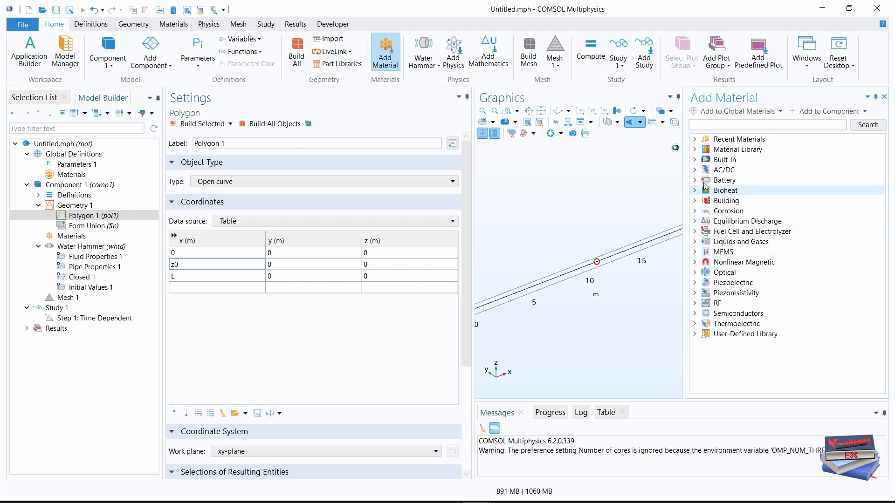
click(694, 160)
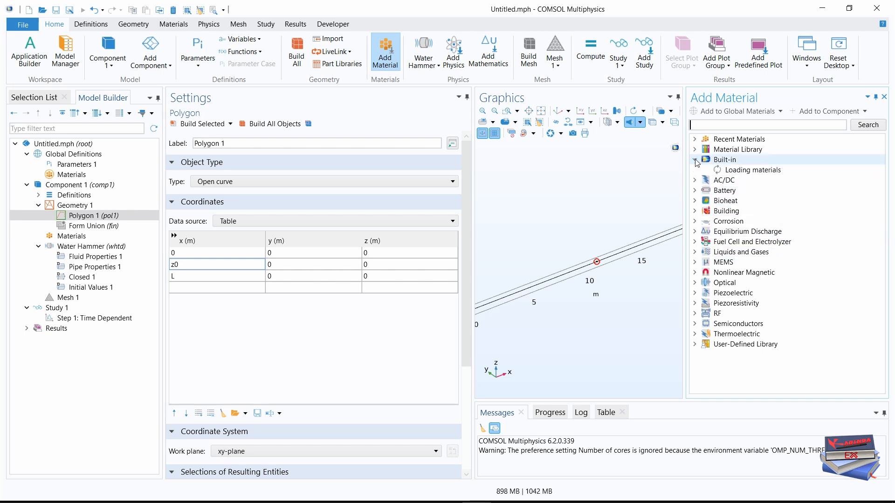
drag(882, 168, 883, 257)
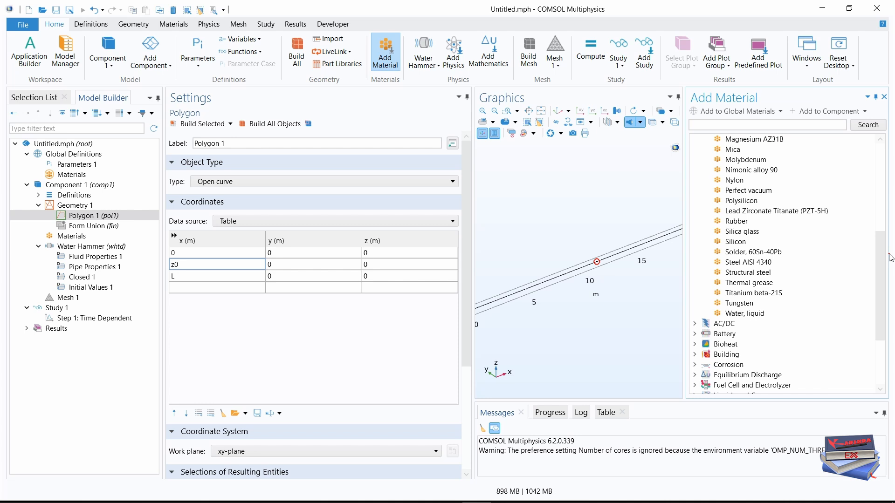
click(742, 317)
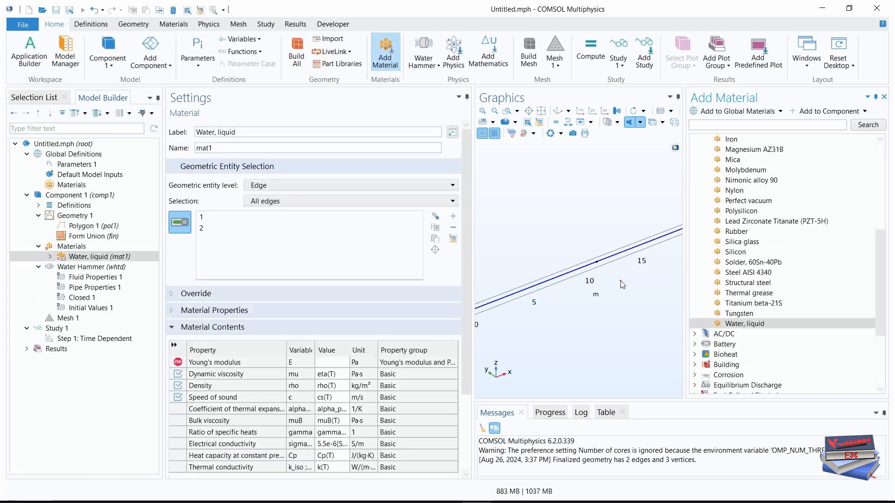
click(887, 98)
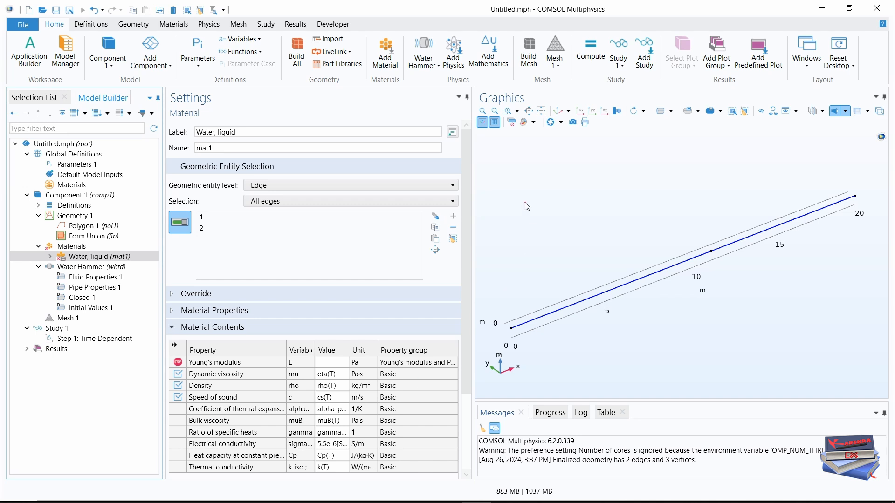
In the Water Hammer pipe properties, set the pipe shape to Circular with an inner diameter of 2*R
drag(468, 189, 467, 159)
click(82, 287)
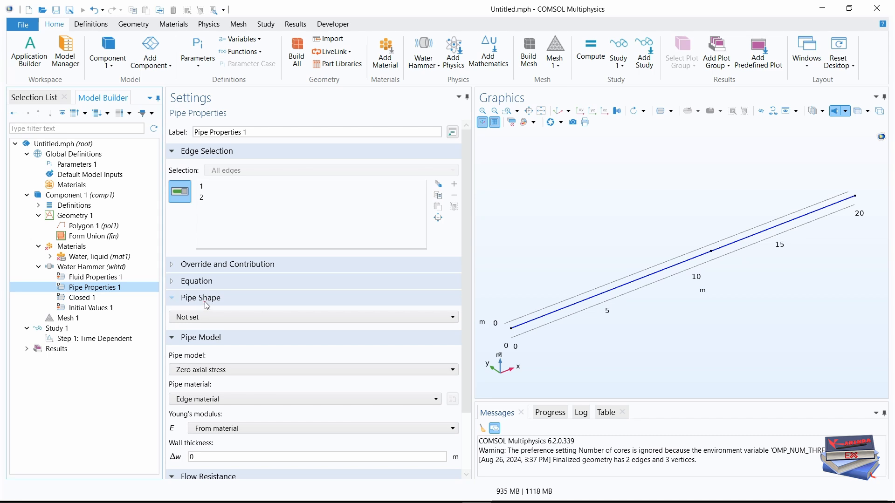
click(213, 317)
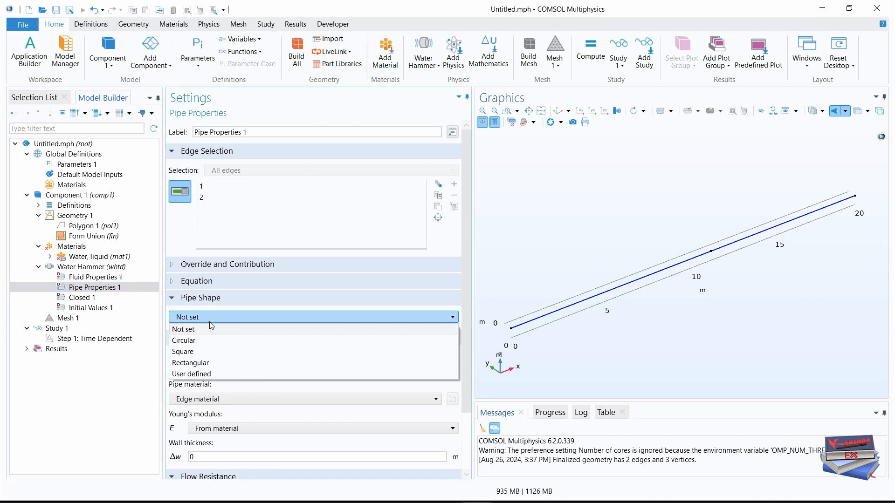
click(187, 341)
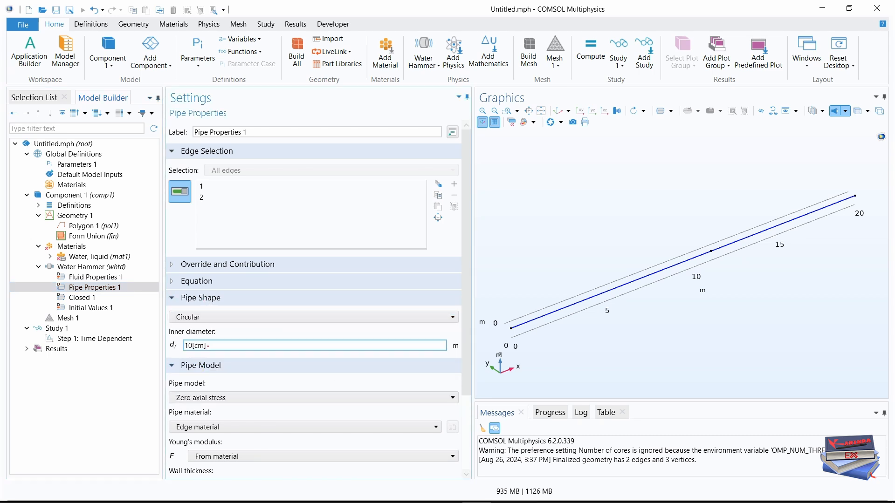
drag(214, 344, 163, 340)
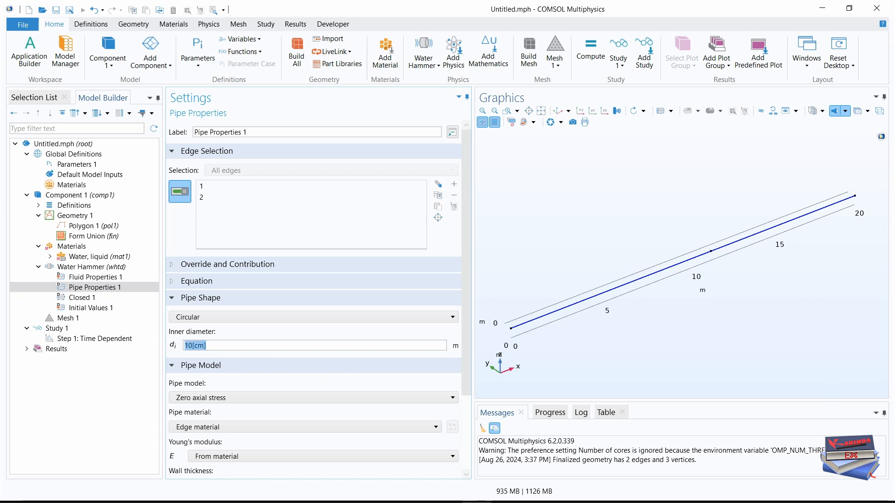
text(2)
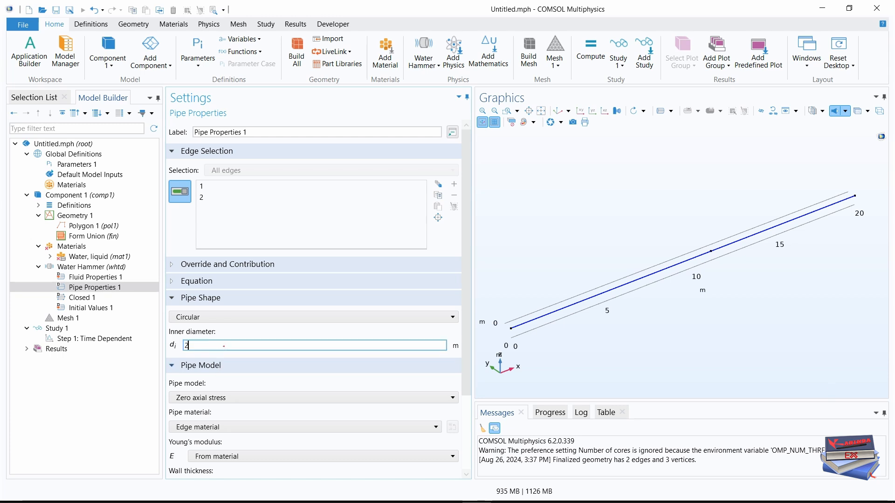
text(*)
key(Caps_Lock)
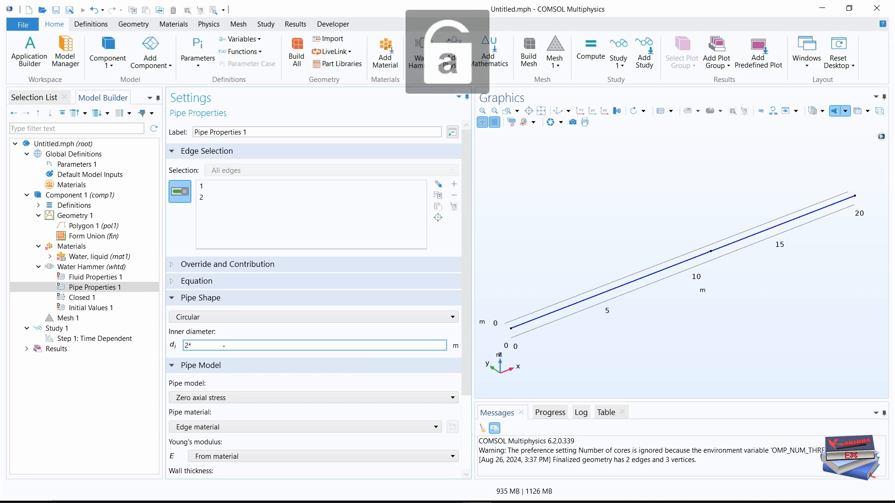
text(R)
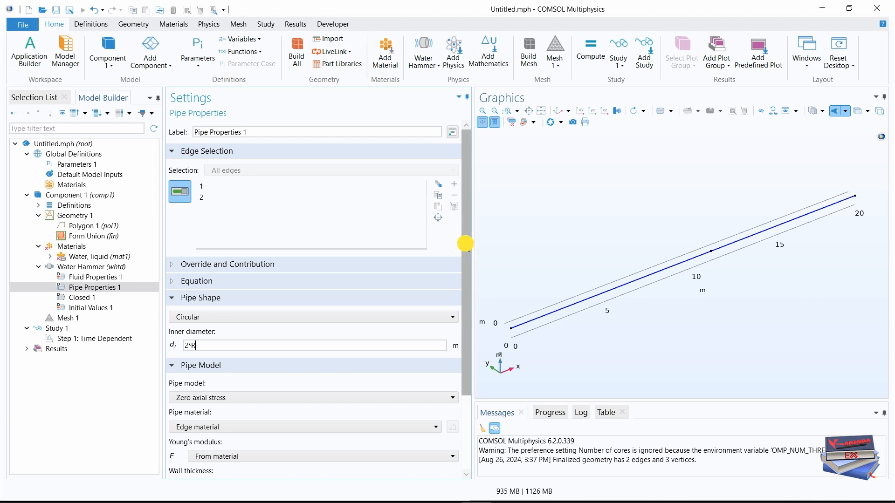
Set the pipe's Young's modulus to user defined with value E and its wall thickness to w, and check them against the parameter list
drag(464, 243, 460, 316)
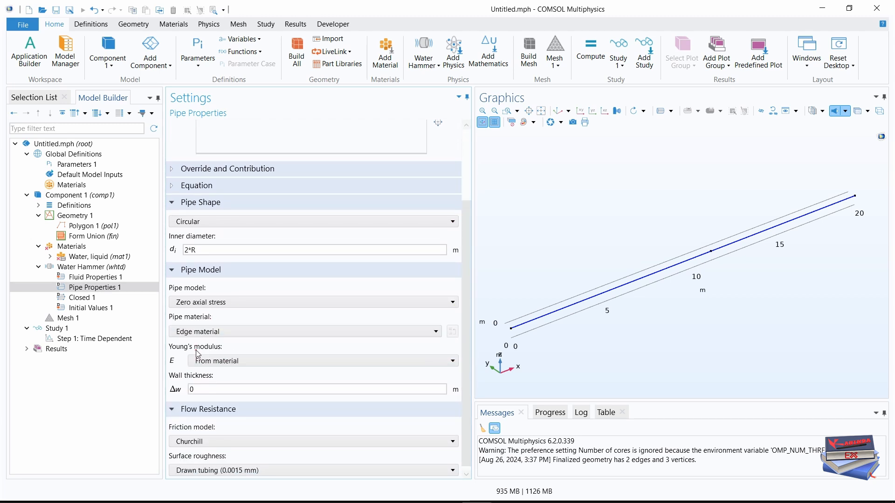
click(233, 362)
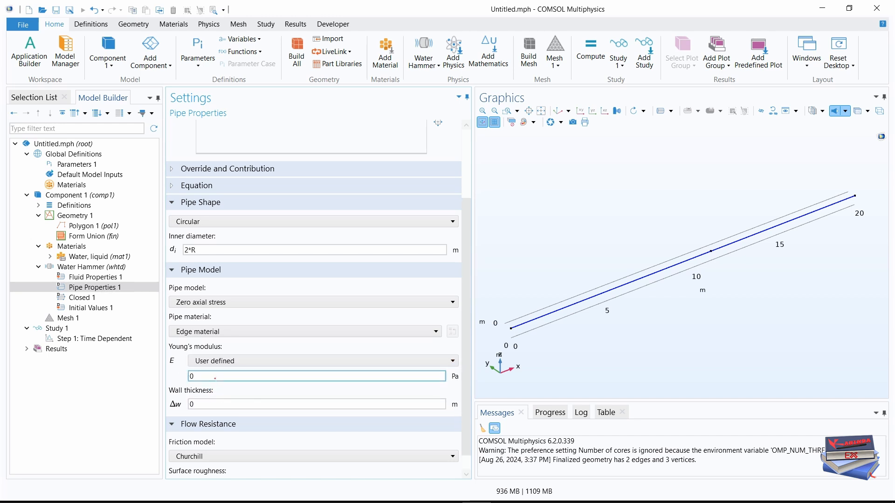
drag(196, 376, 182, 375)
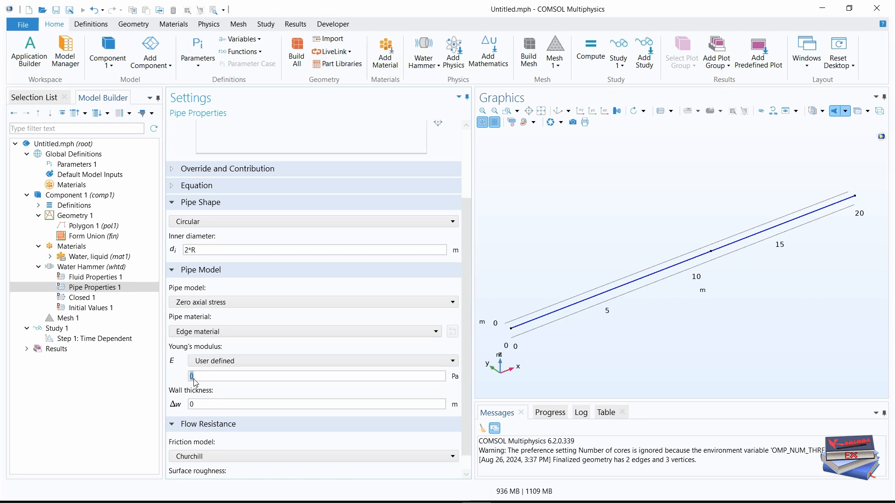
text(E)
click(192, 404)
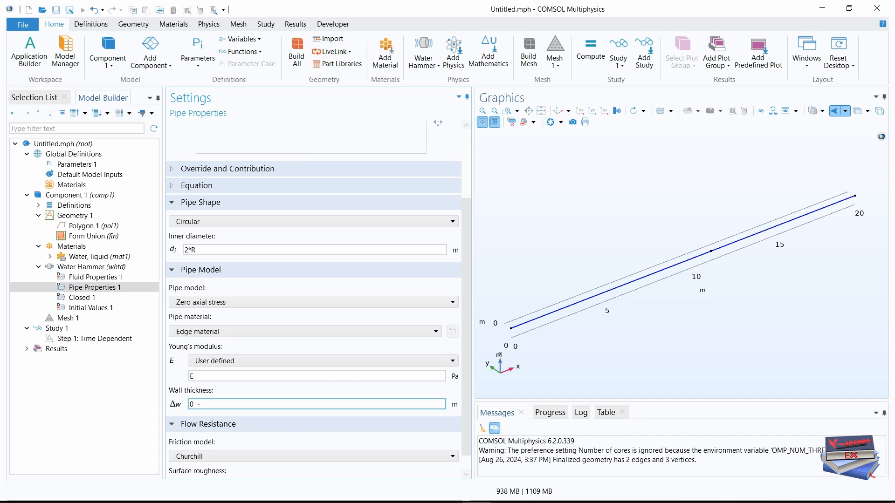
drag(199, 404, 188, 409)
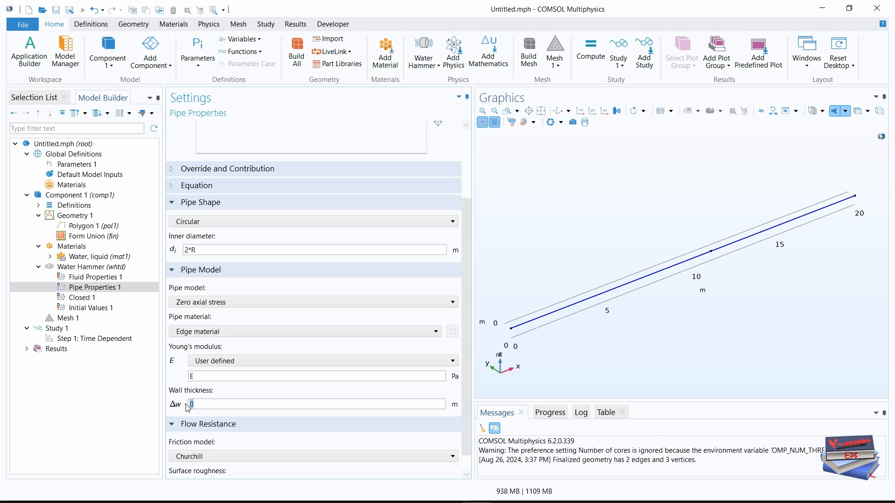
text(w)
click(95, 434)
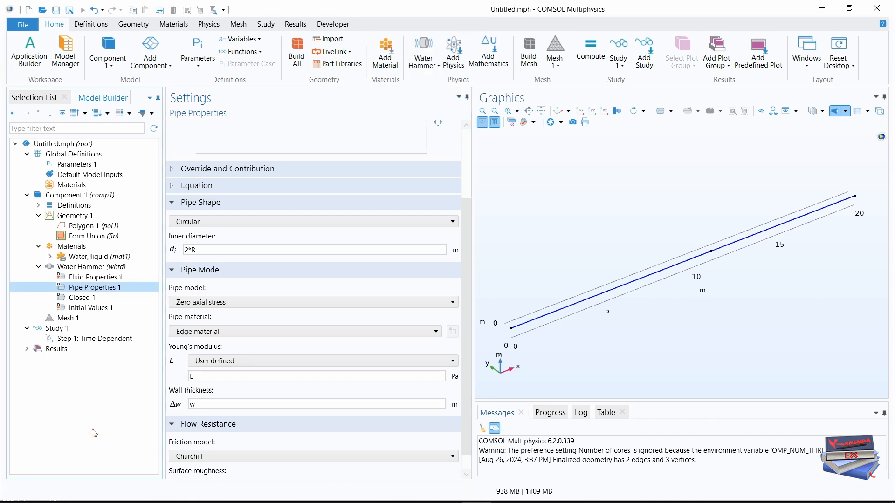
click(73, 166)
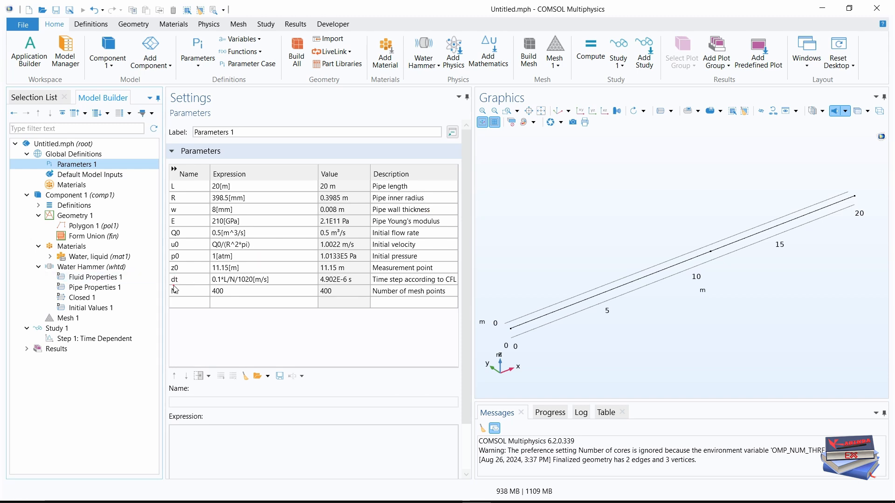
mouse_move(177, 271)
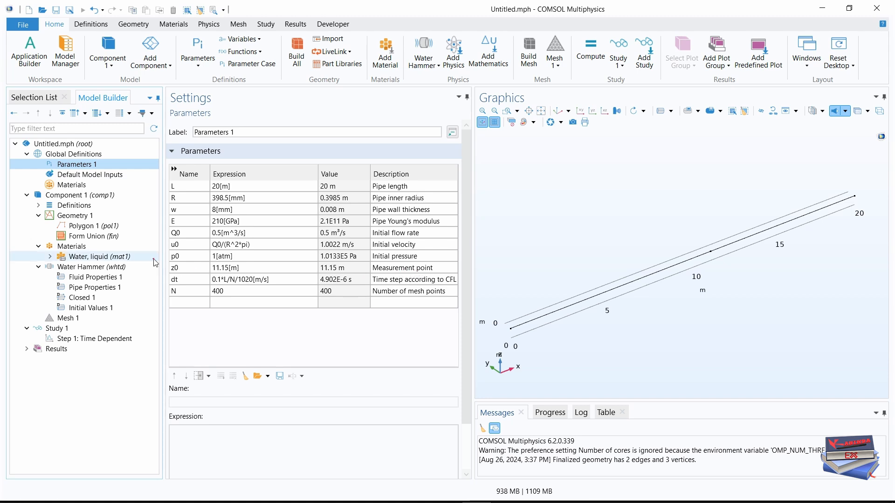
Set the friction model in the pipe properties' flow resistance settings to User defined
click(96, 287)
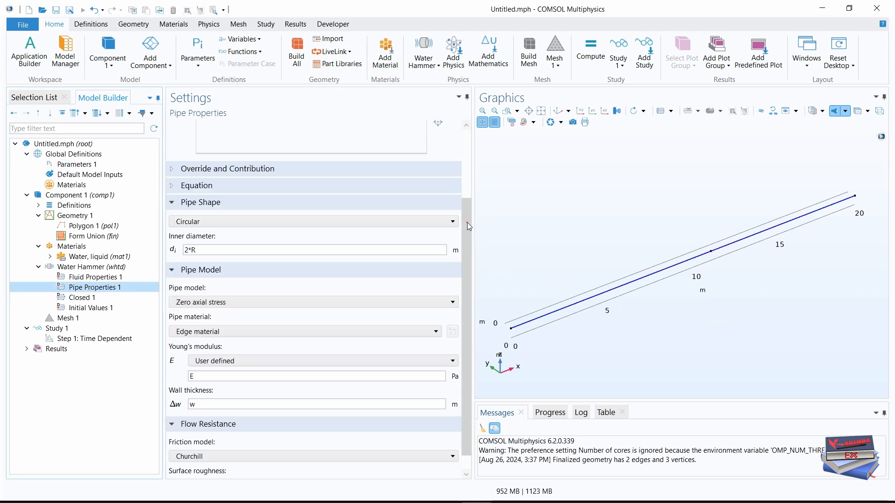
mouse_move(467, 222)
mouse_down()
mouse_move(466, 176)
mouse_move(469, 241)
mouse_up()
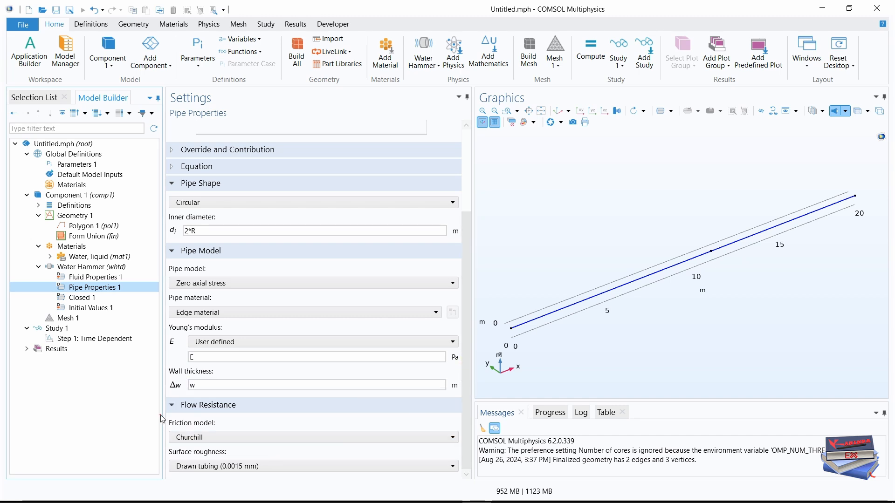
click(278, 436)
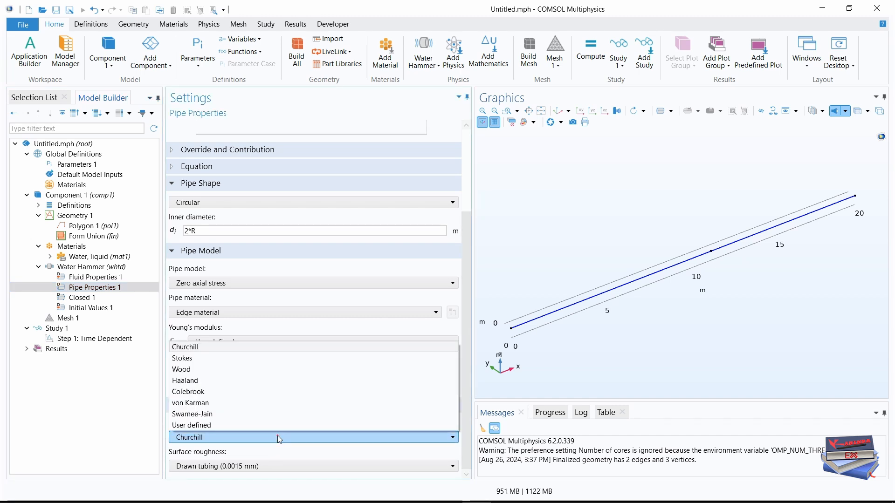
click(222, 425)
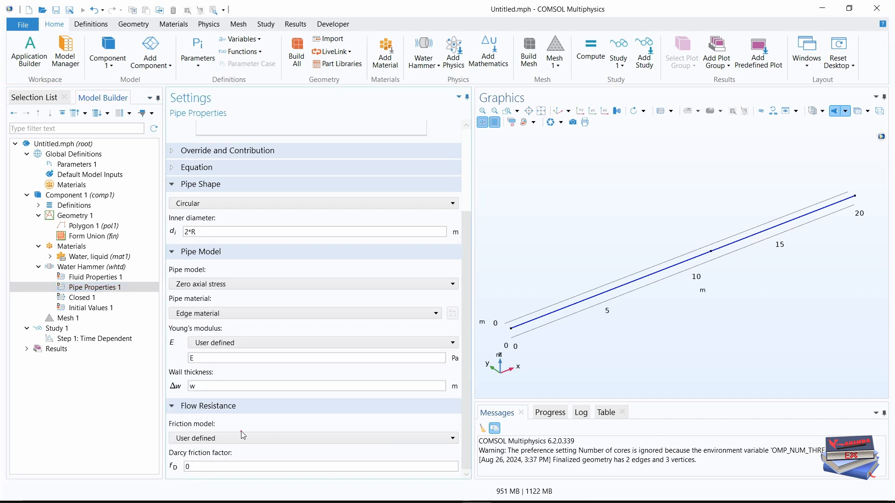
click(470, 356)
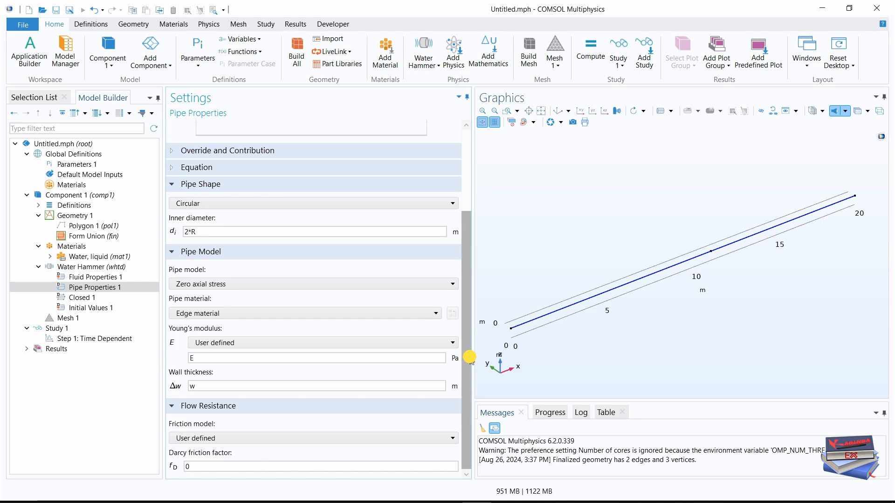
drag(470, 357, 469, 272)
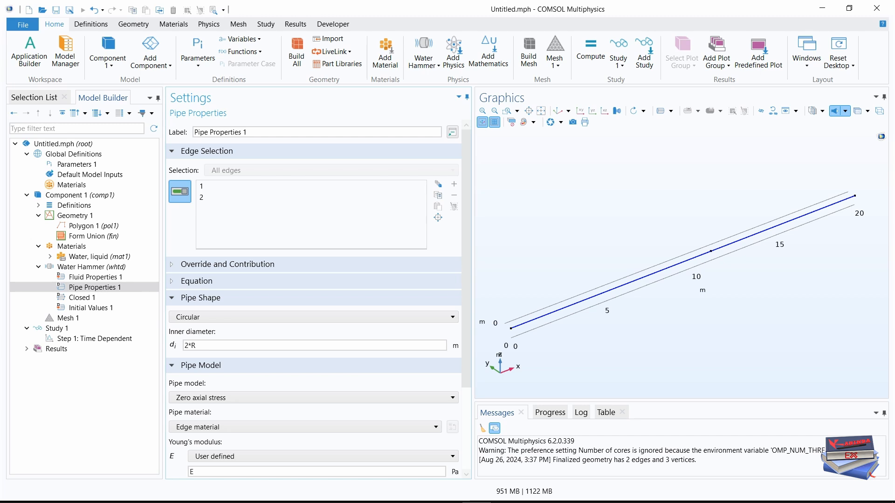
Set the Water Hammer initial values to pressure p0 and tangential velocity u0, and check both against the parameter list
click(84, 309)
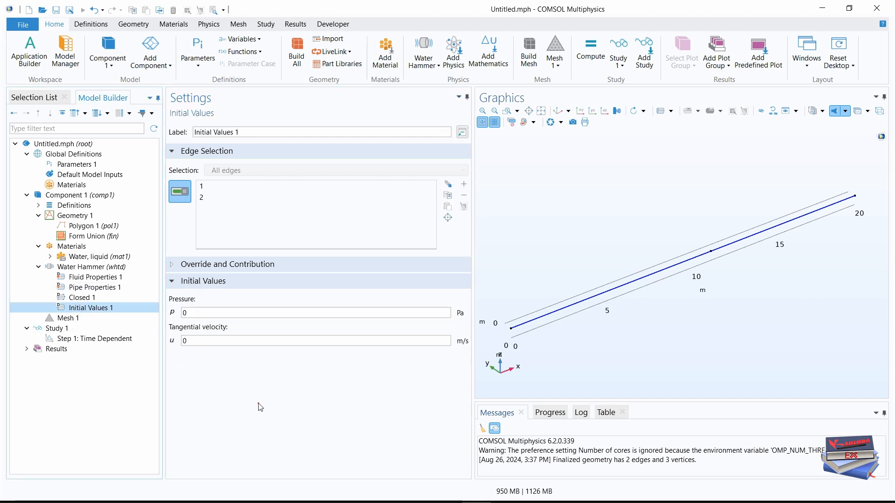
click(192, 312)
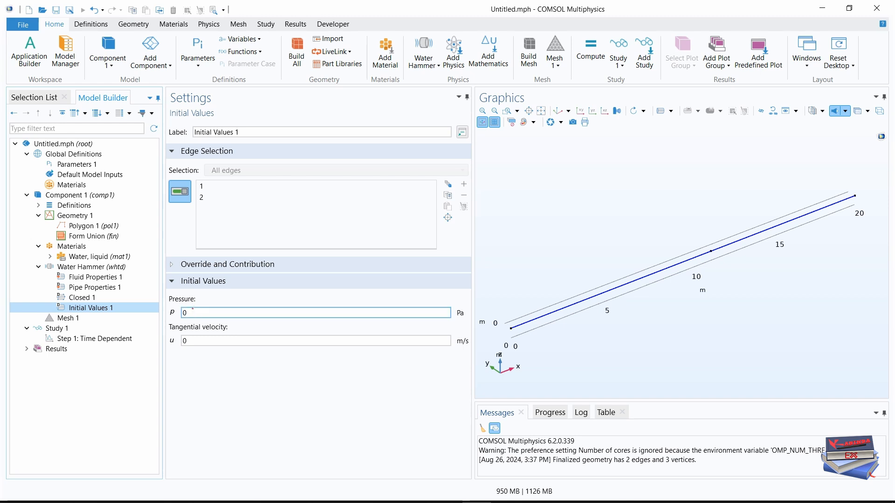
click(193, 312)
drag(193, 312, 168, 317)
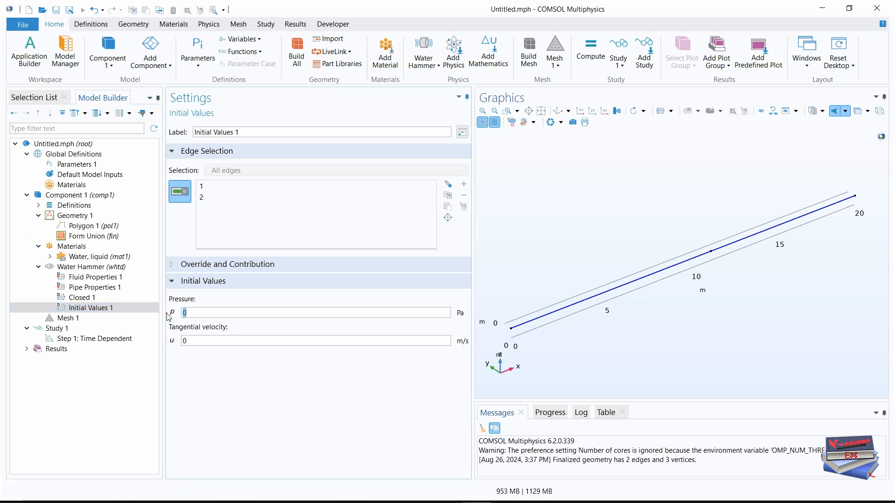
text(p0)
click(191, 340)
drag(190, 340, 180, 345)
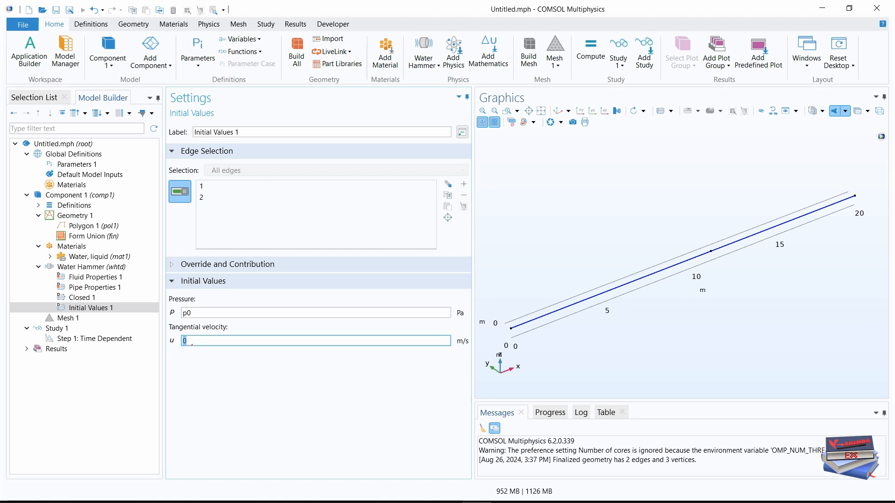
text(u0)
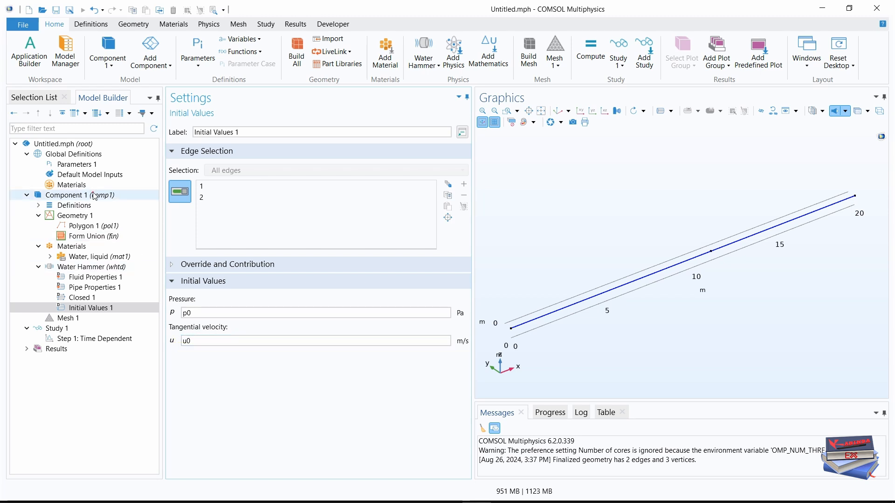
click(75, 165)
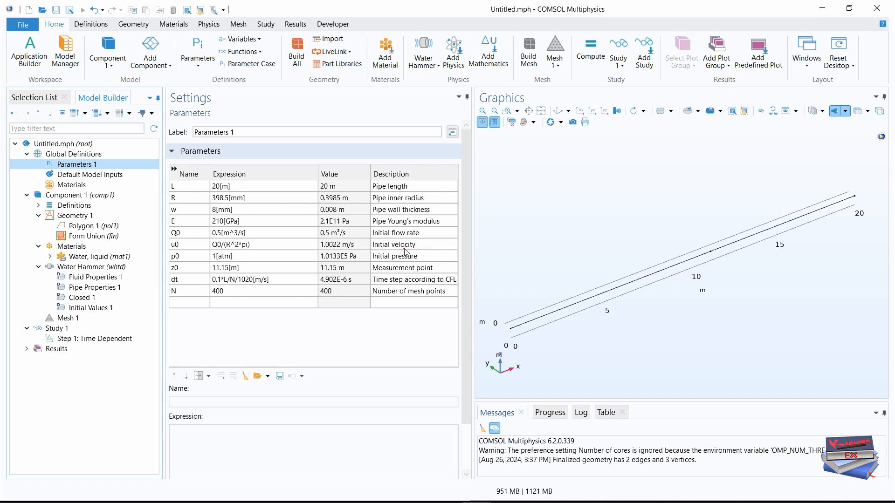
click(92, 309)
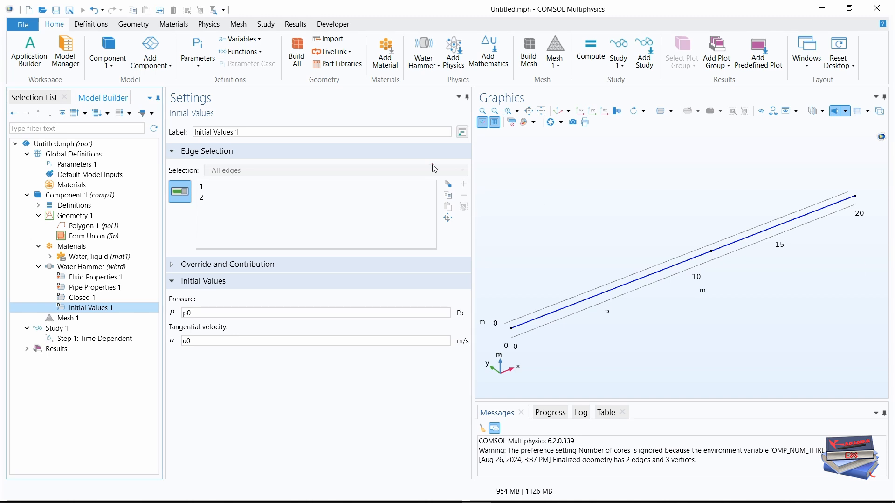
Add a Pressure point condition at the pipe's starting point (x = 0) and set its pressure to p0
click(208, 25)
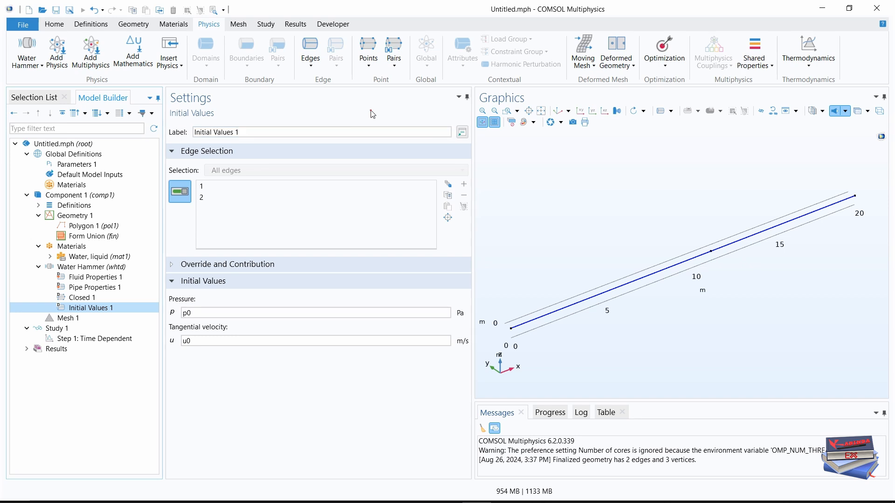
click(369, 67)
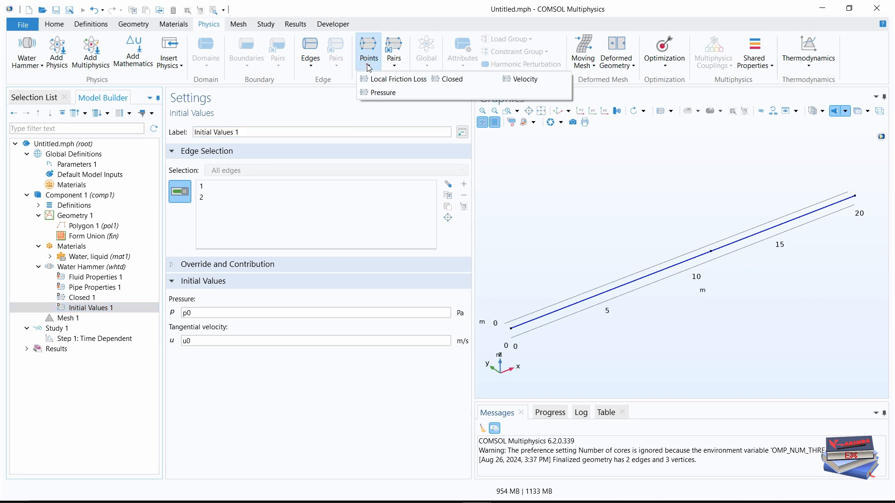
click(376, 93)
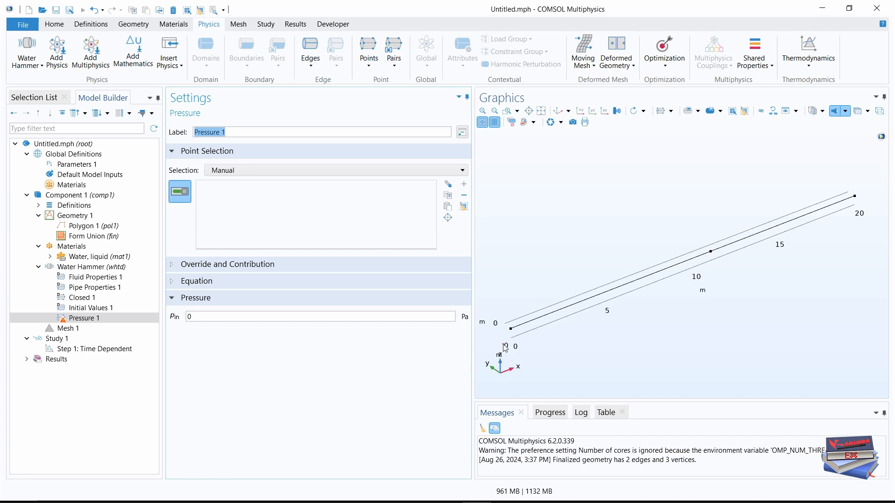
click(510, 329)
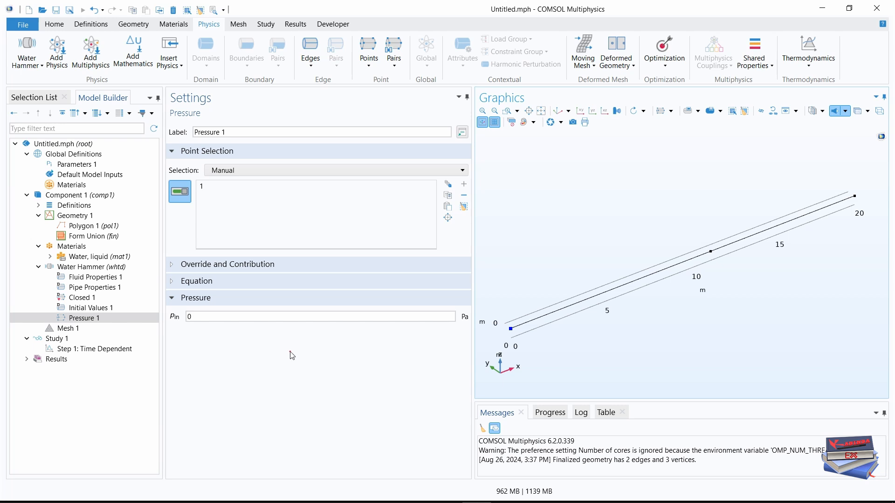
double_click(185, 317)
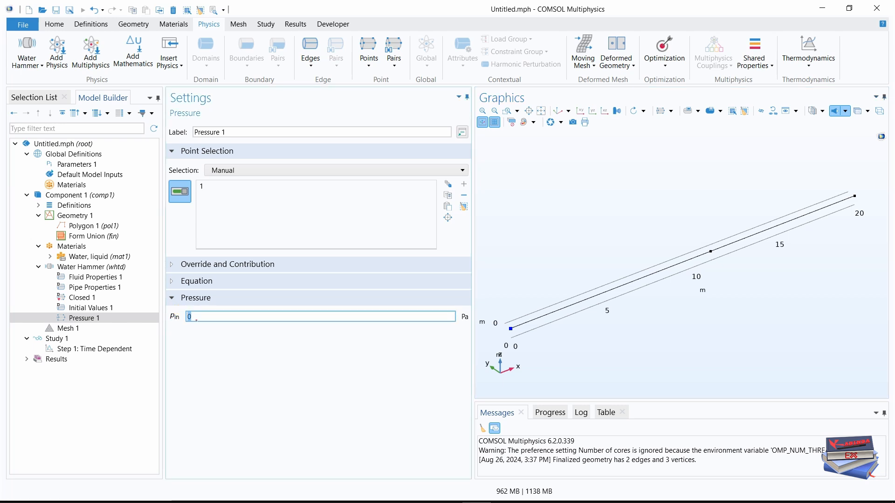
text(p0)
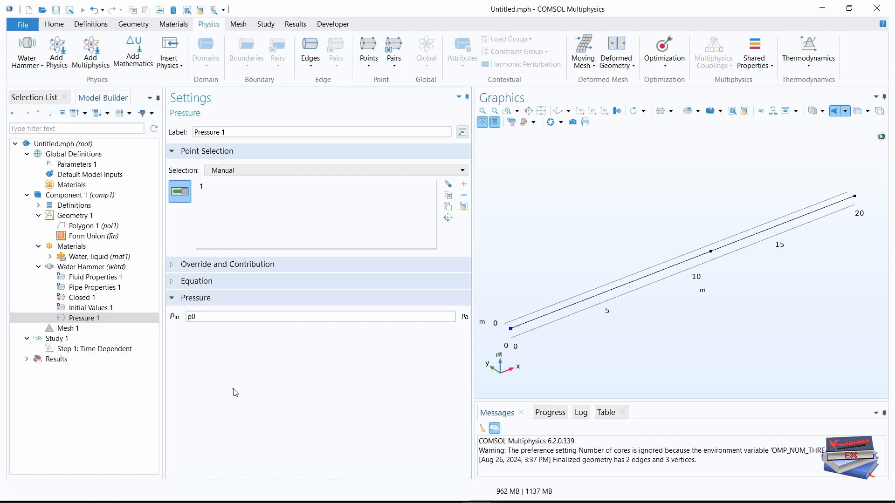
Add an Edge mesh operation covering both edges of the pipe
click(238, 25)
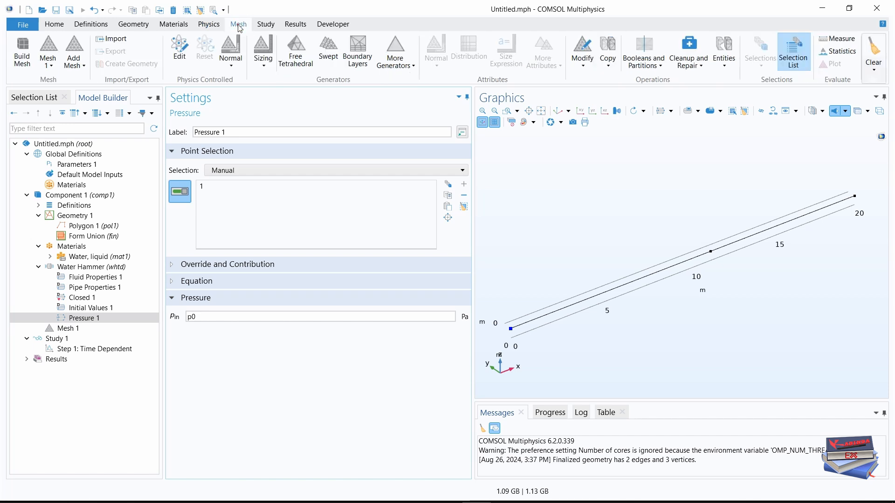
click(411, 68)
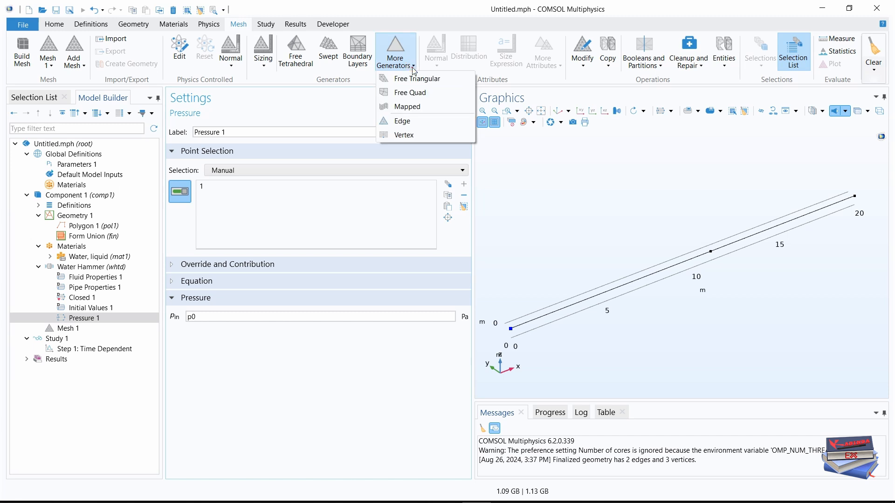
click(397, 120)
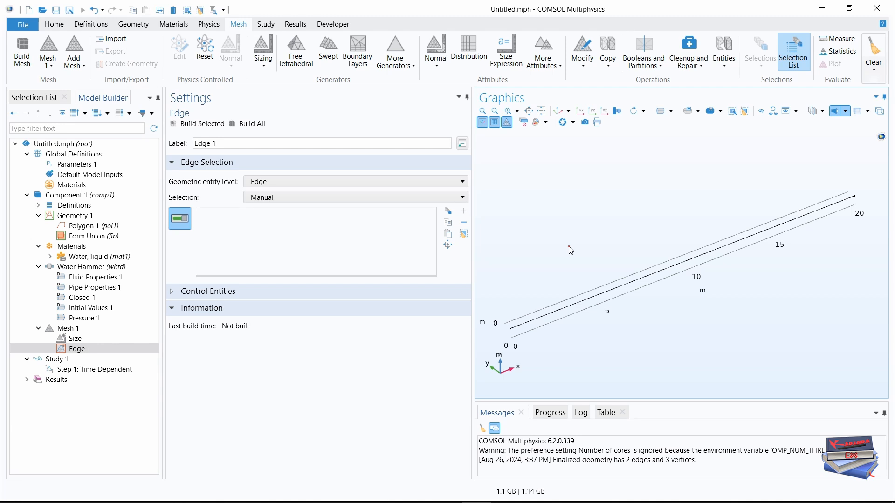
key(ctrl+a)
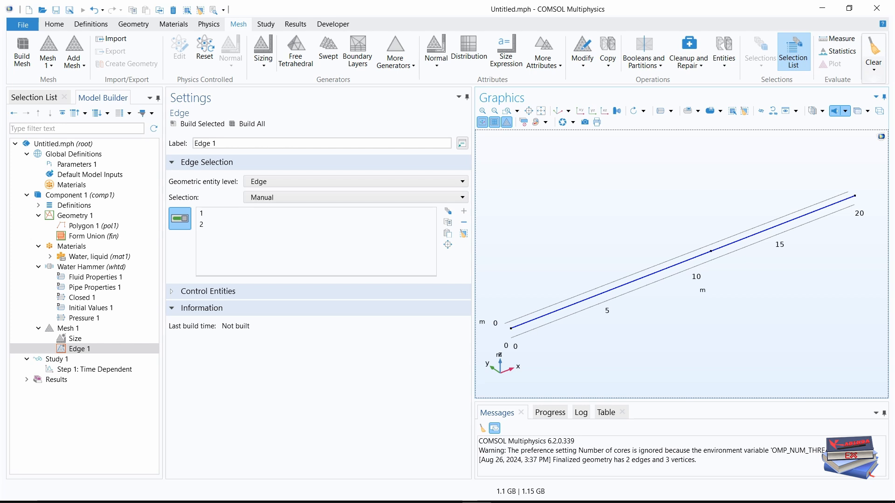
Switch the mesh size to custom with a maximum element size of L/N, and check L and N against the parameter list
click(76, 339)
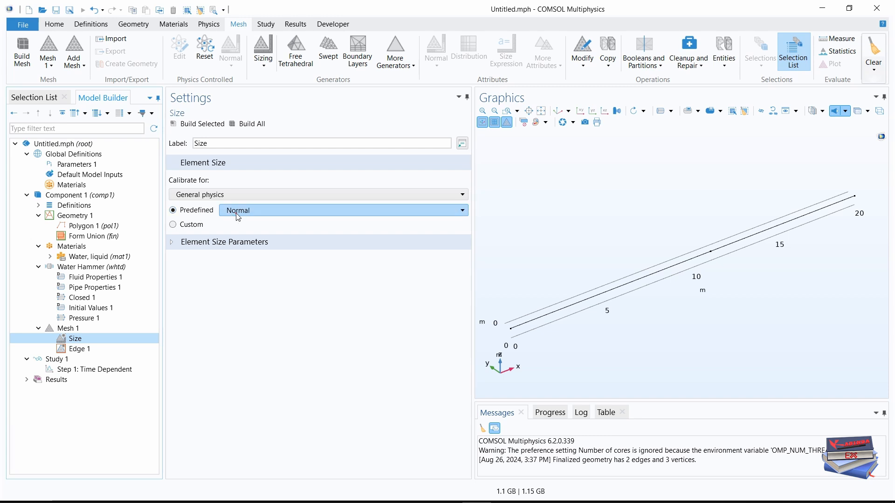
click(173, 224)
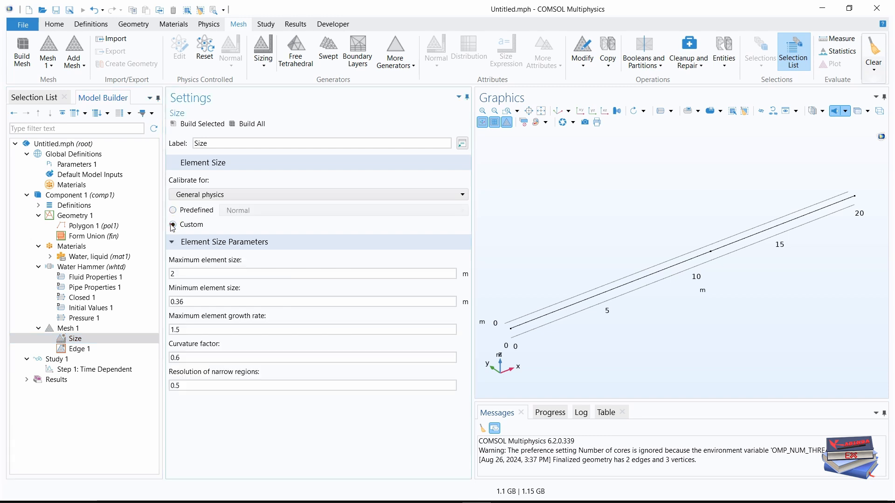
click(191, 273)
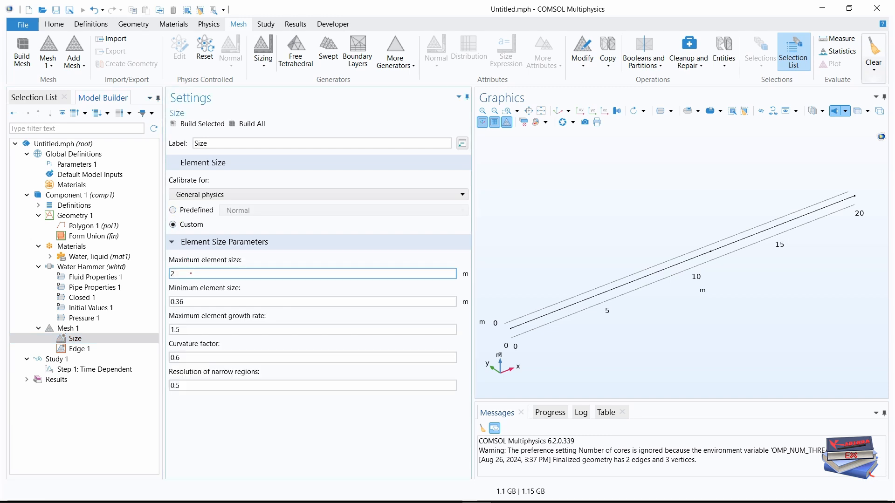
drag(191, 275, 154, 276)
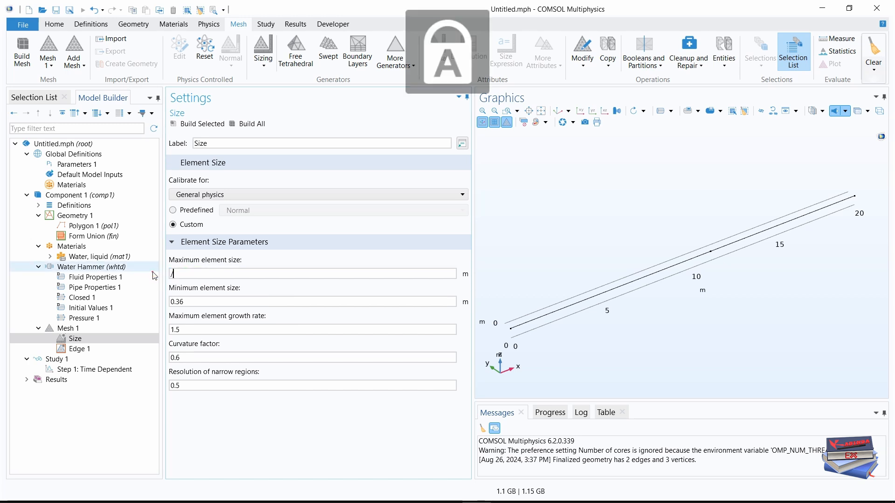
key(BackSpace)
key(Caps_Lock)
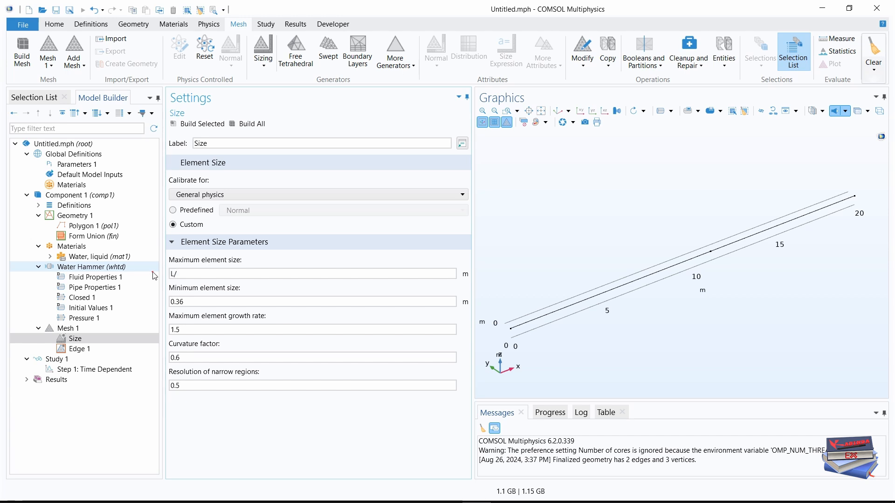
text(N)
click(75, 165)
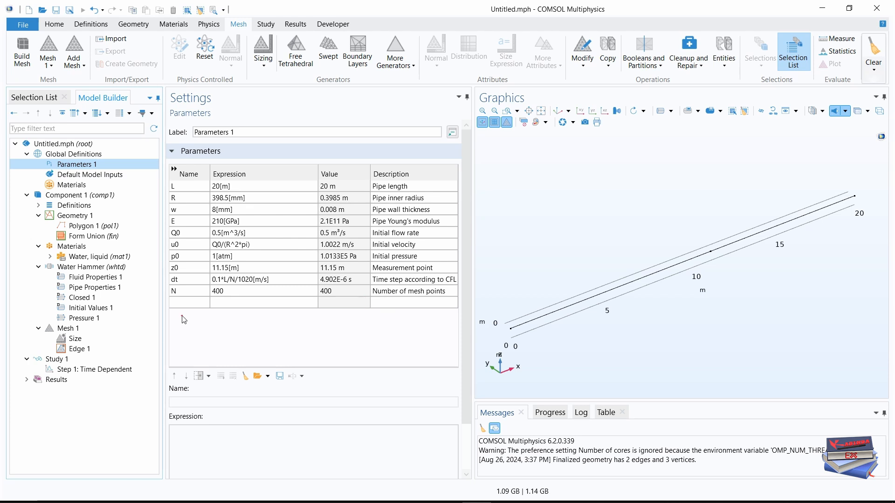
click(75, 338)
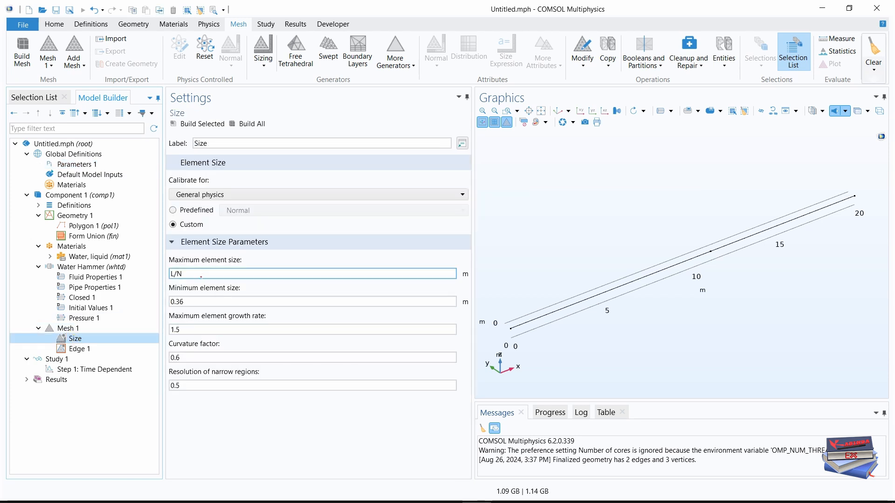
click(190, 275)
mouse_move(186, 275)
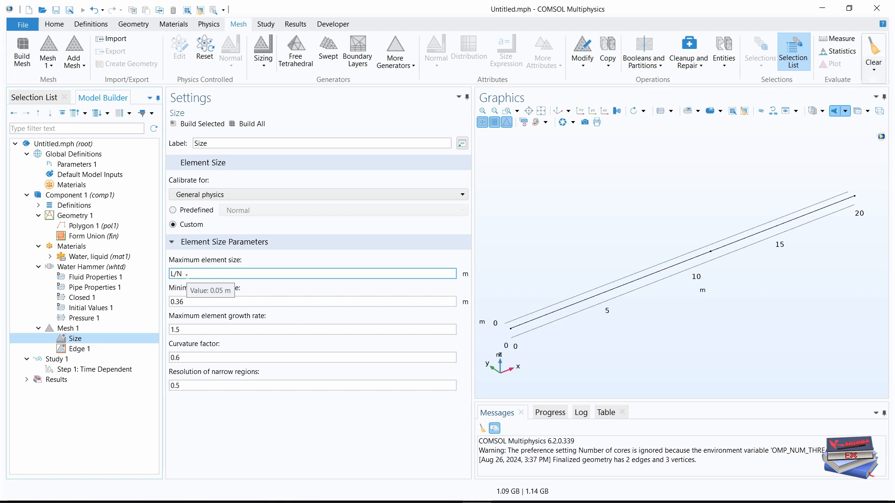
Set the minimum element size to 1[mm] and build the complete mesh
click(191, 302)
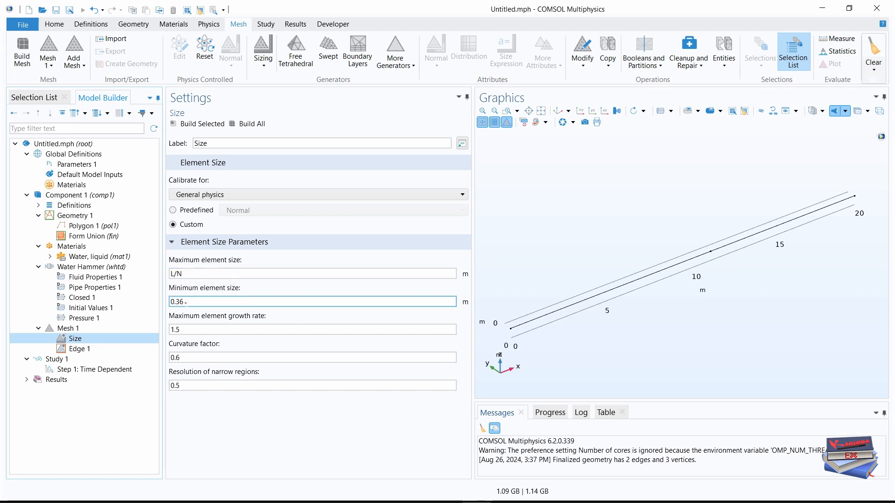
double_click(188, 302)
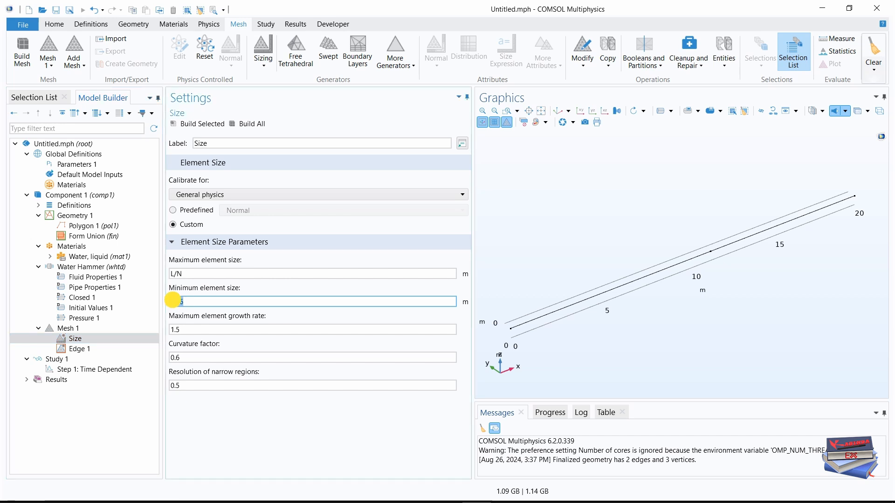
text(1)
click(231, 317)
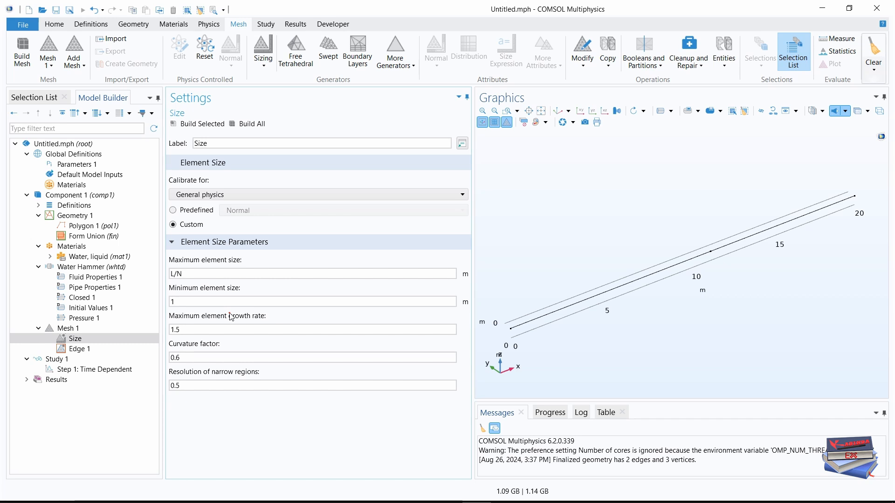
text([)
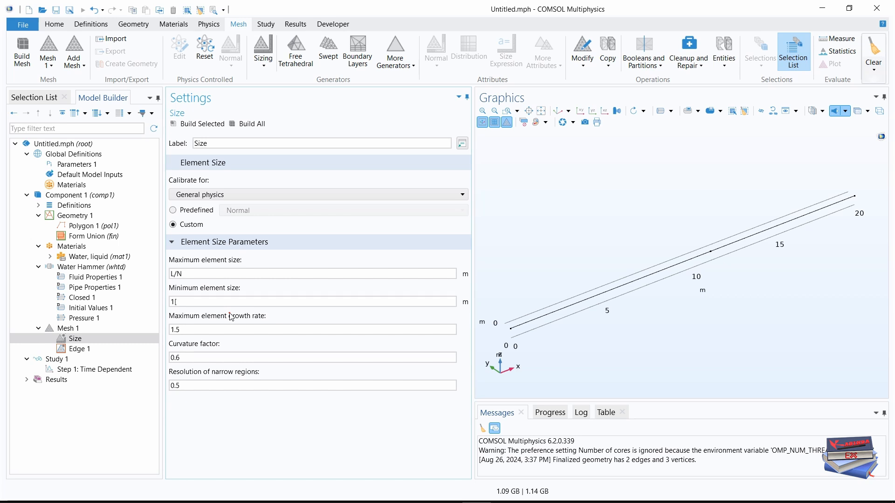
text(mm)
click(254, 125)
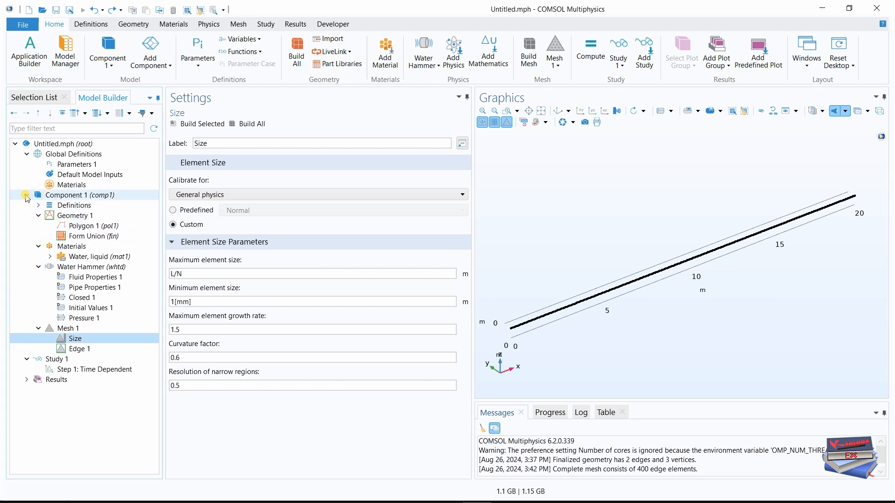
Set the output times of the Time Dependent study step to range(0,1e-3,0.24)
click(26, 195)
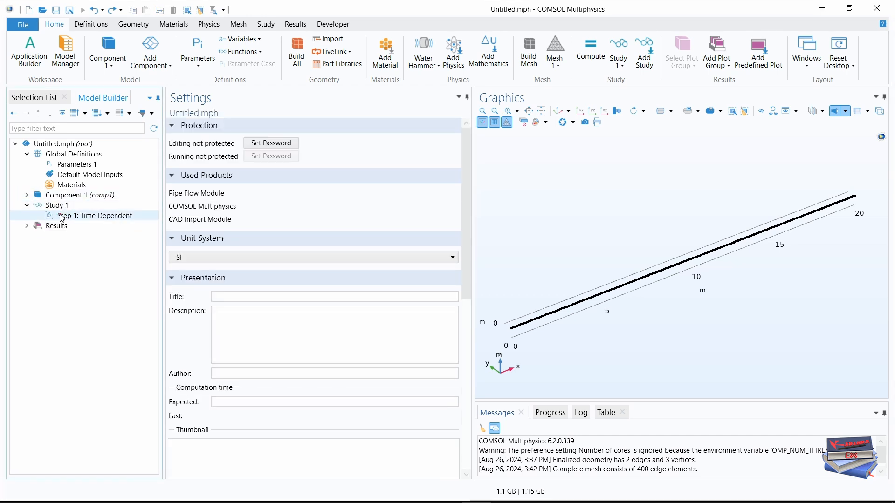
click(96, 217)
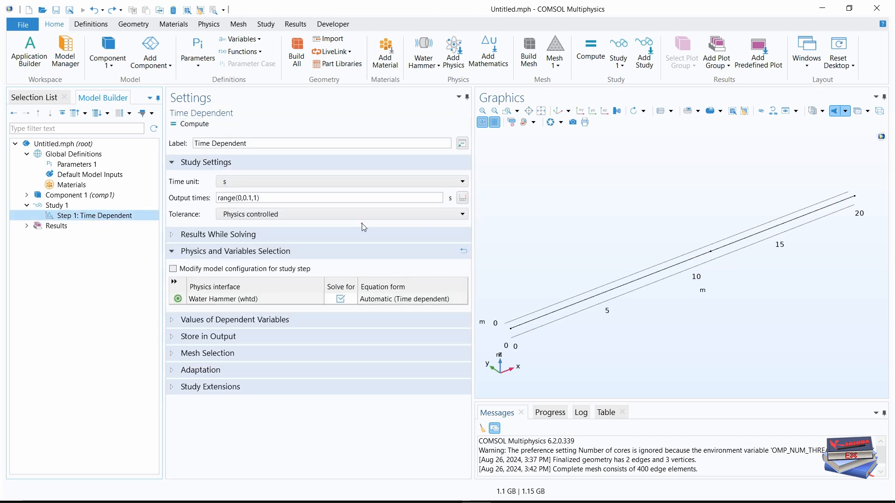
click(418, 502)
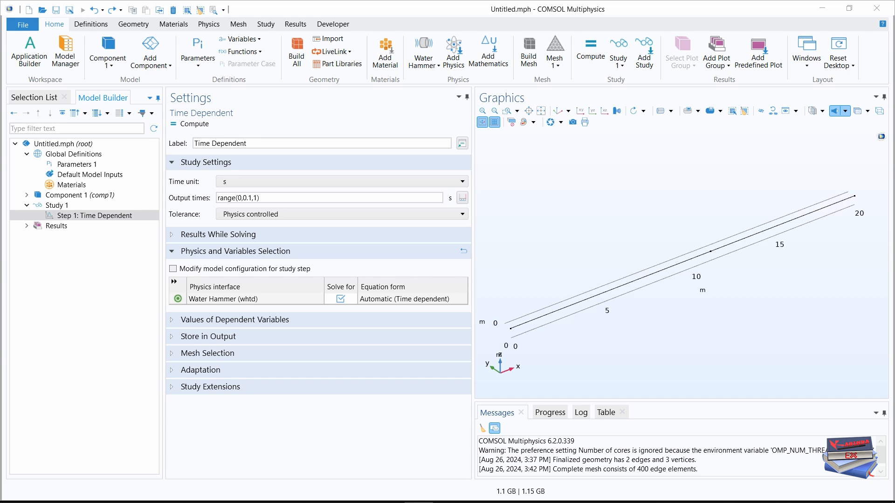
drag(267, 197, 238, 197)
text(,1e-3,0.24))
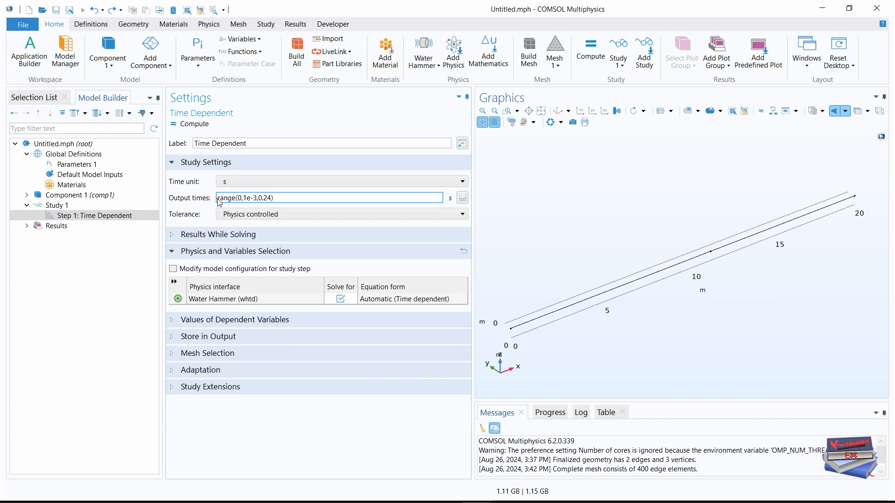
drag(217, 198, 279, 197)
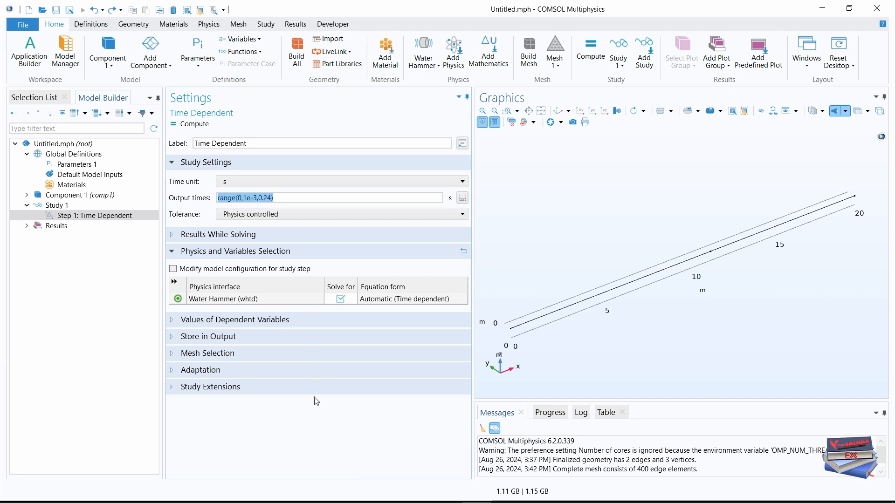
click(306, 439)
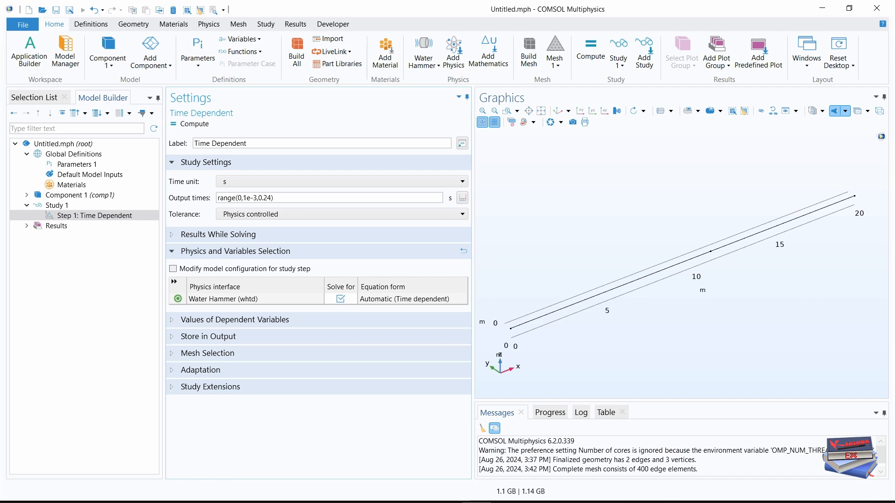
Generate the study's default solver and set the steps taken by the time-dependent solver to Manual
click(268, 27)
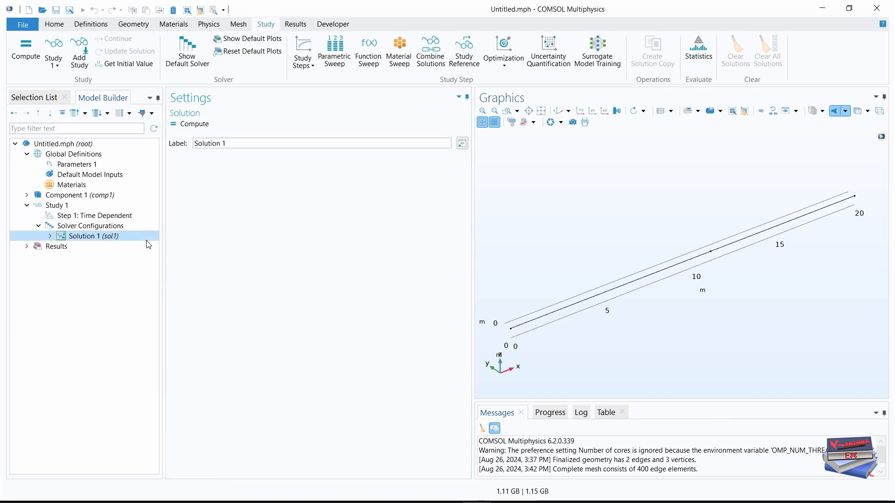
click(50, 236)
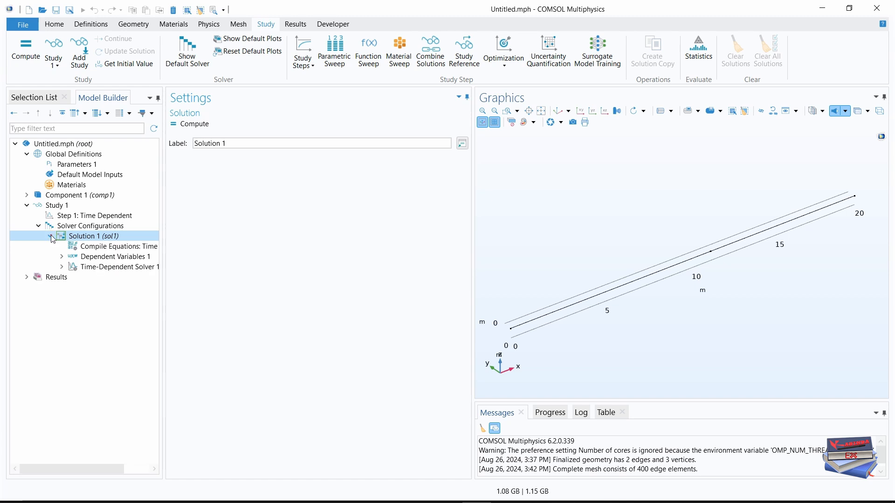
click(93, 268)
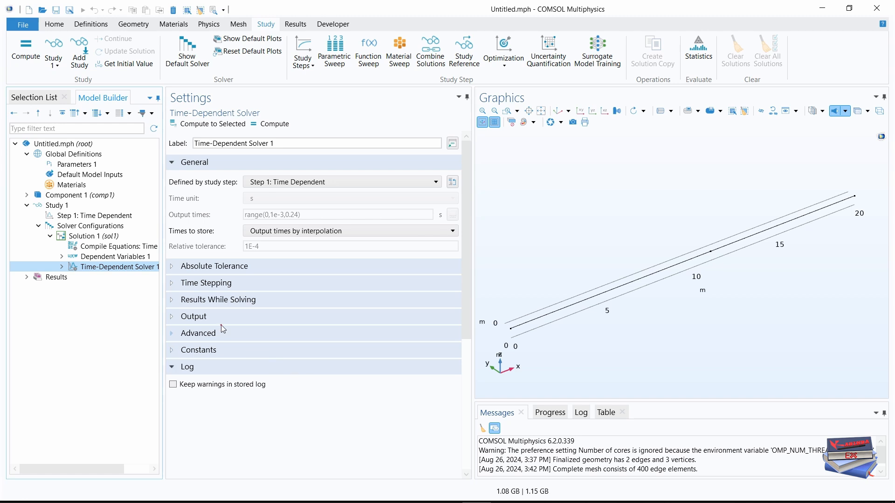
click(171, 283)
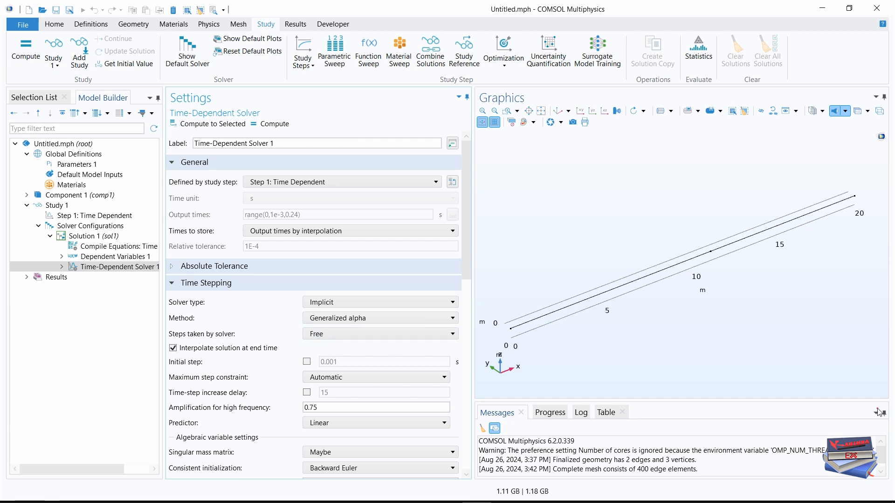
click(414, 338)
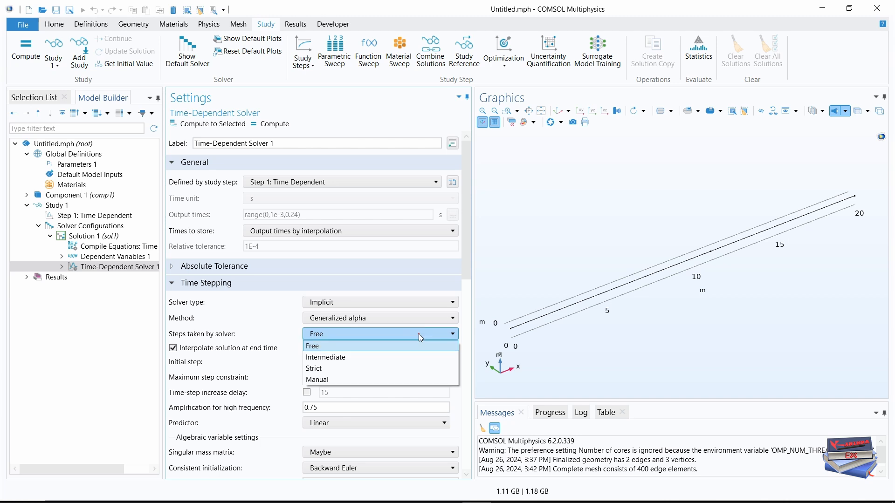
click(349, 376)
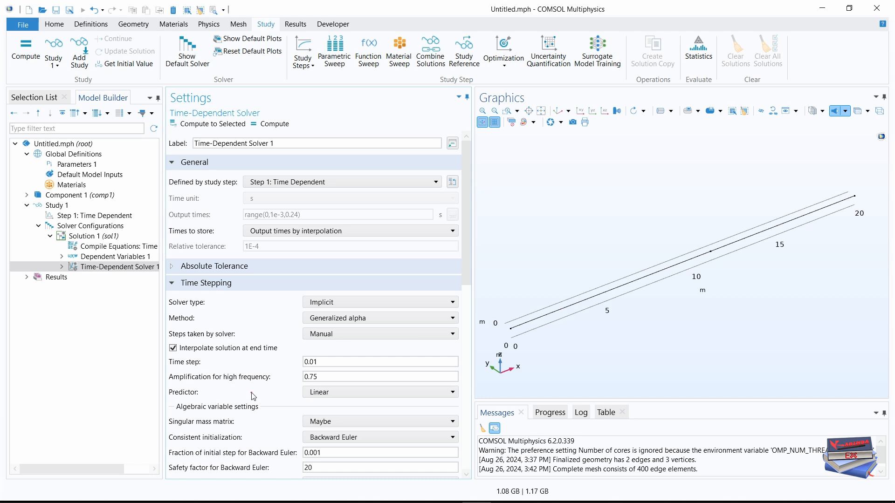
Set the solver's amplification for high frequency to 0.2 and its time step to dt, and check dt against the parameter list
drag(338, 377, 311, 376)
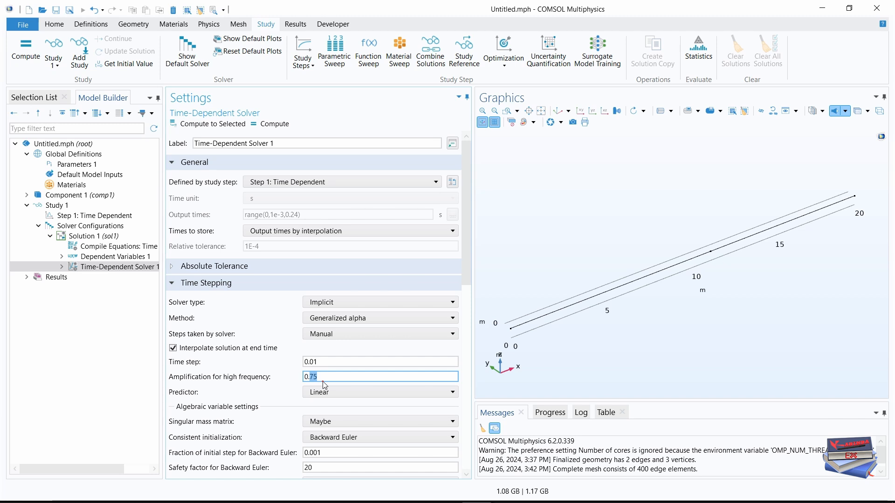
text(2)
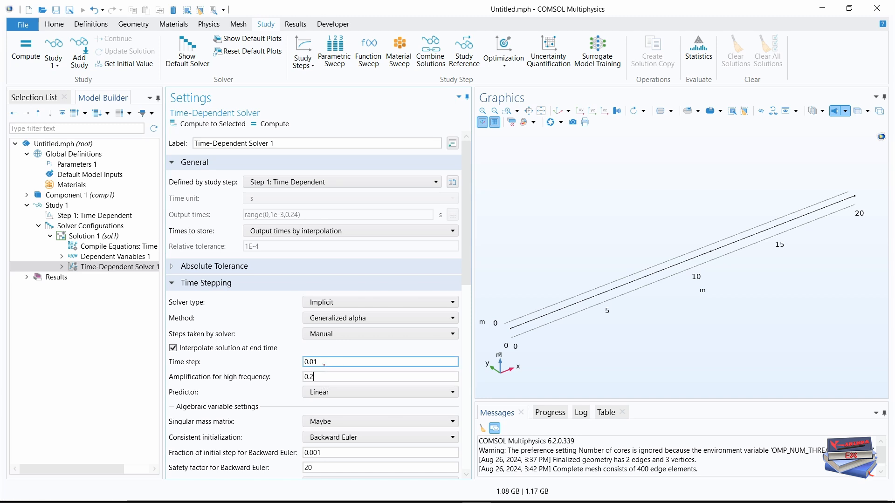
click(301, 362)
text(dt)
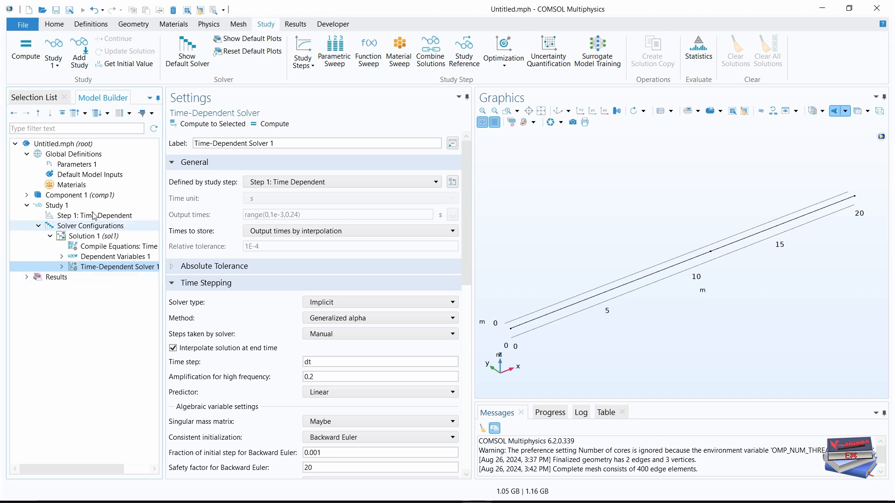
click(76, 166)
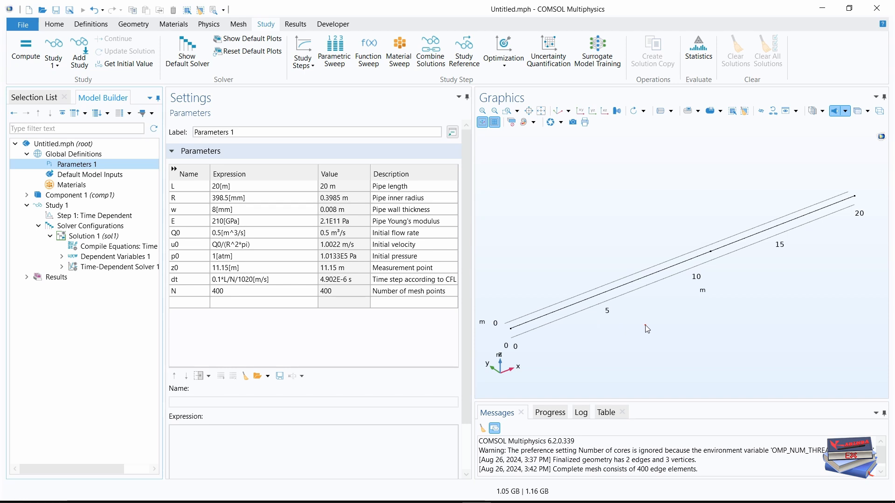
click(448, 502)
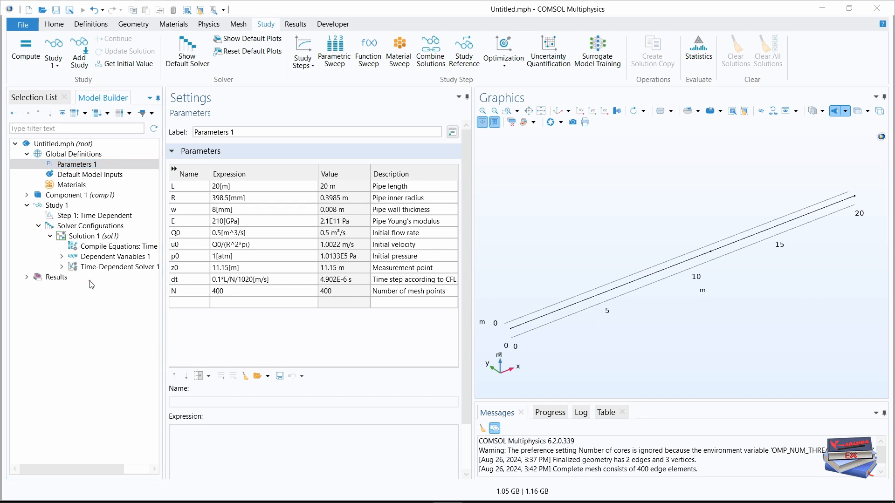
click(88, 267)
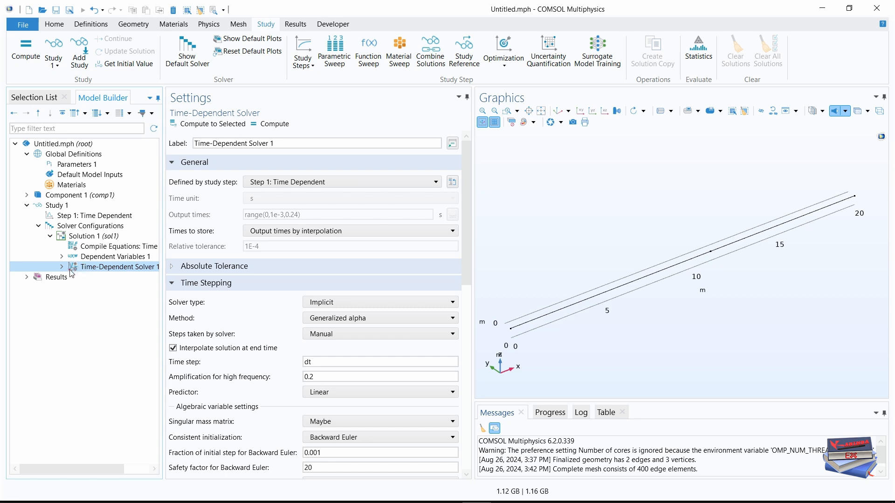
Compute the time-dependent study and fit the acoustic pressure plot to the graphics view
click(22, 66)
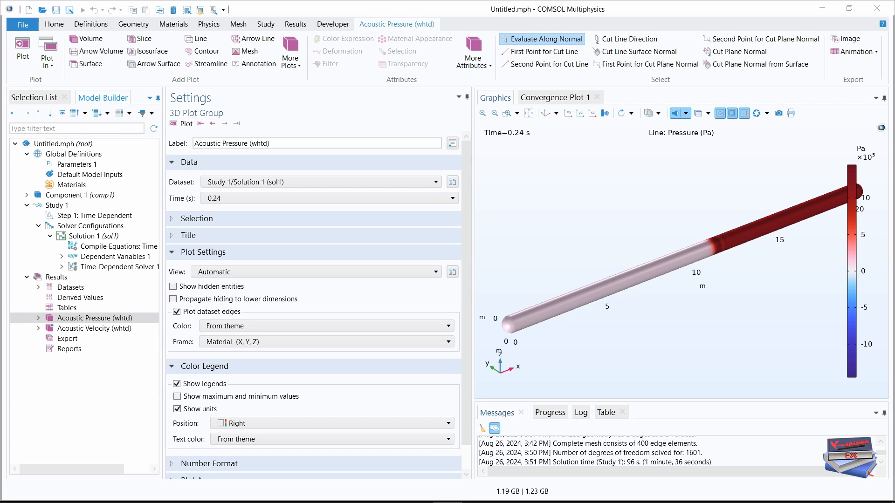
click(529, 114)
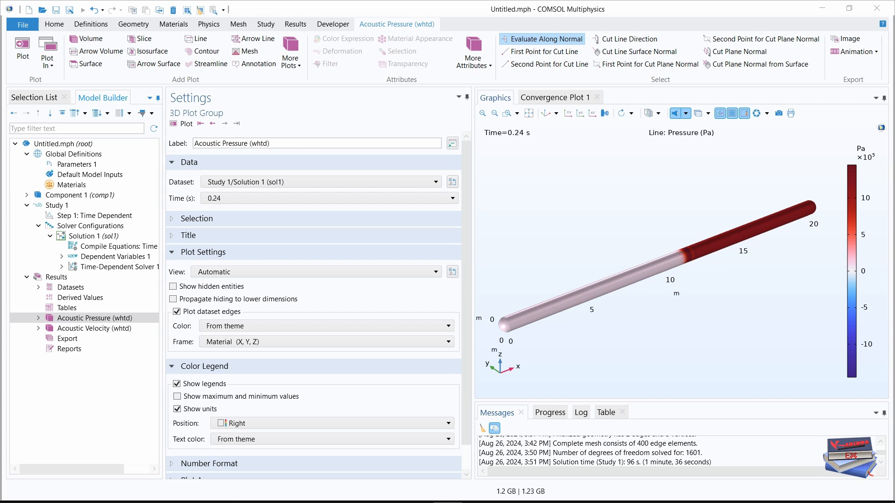
Add a 1D plot group to the results and label it Measurement point
click(290, 25)
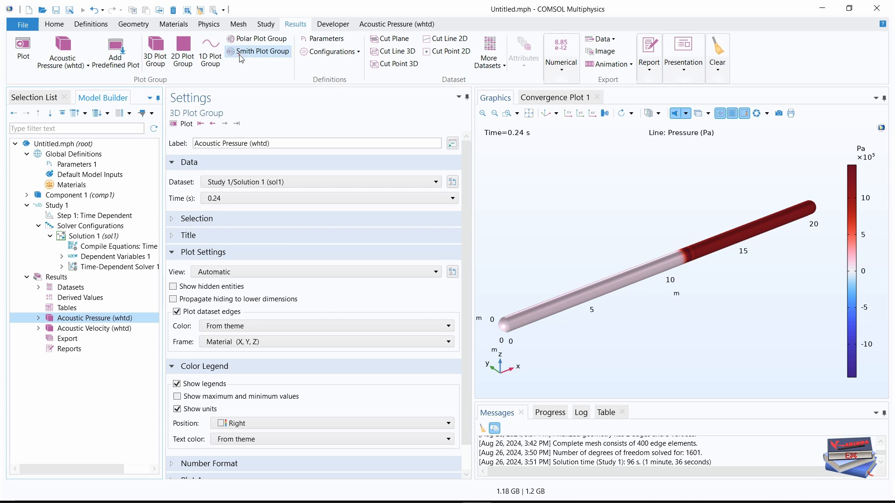
click(210, 65)
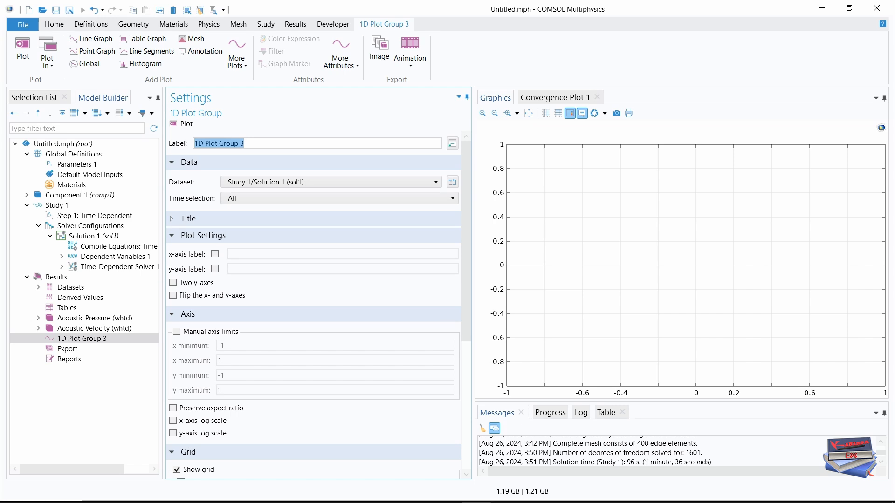
key(alt+Tab)
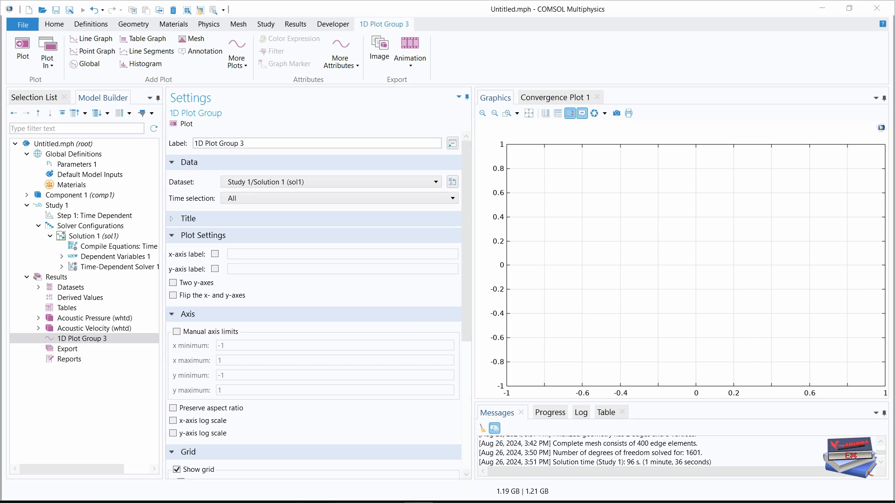
triple_click(226, 142)
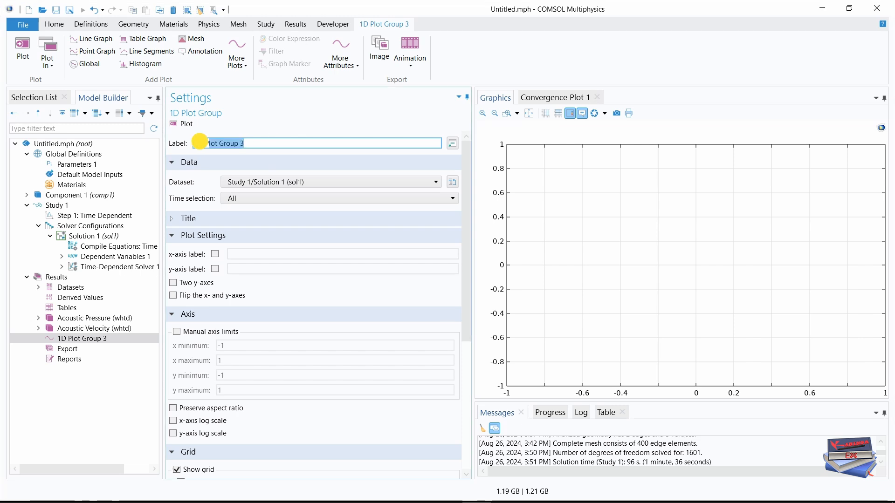
text(Measurement point)
click(270, 142)
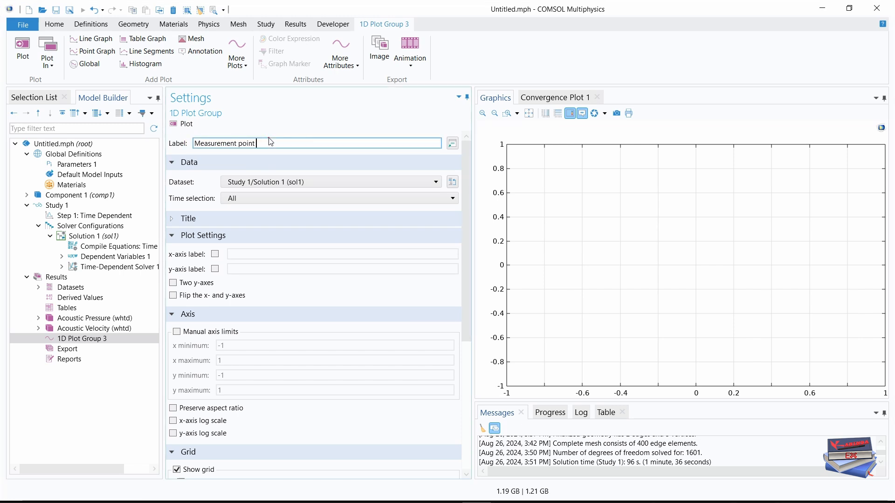
click(66, 428)
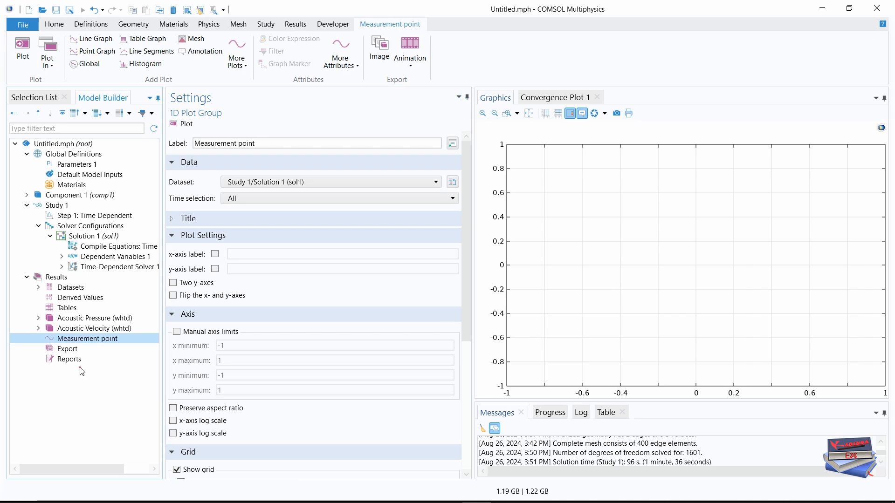
Add a Point Graph to the Measurement point group and select point 2, the intermediate point along the pipe
right_click(81, 343)
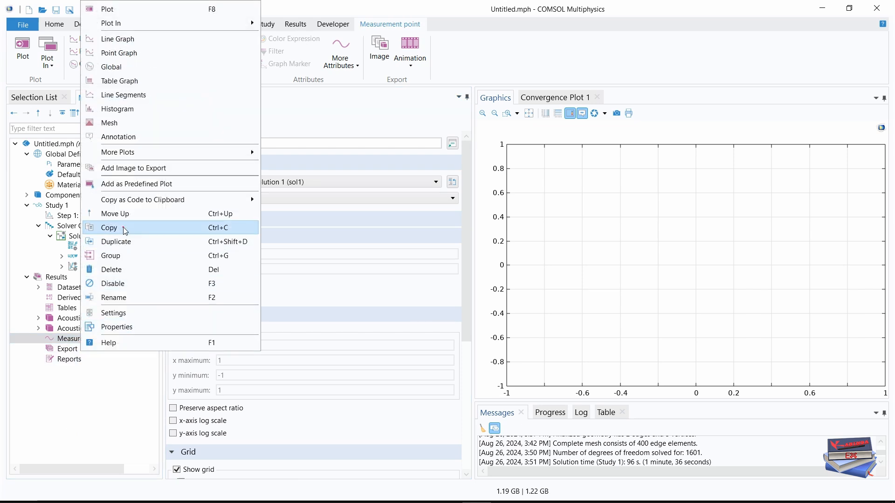
click(119, 53)
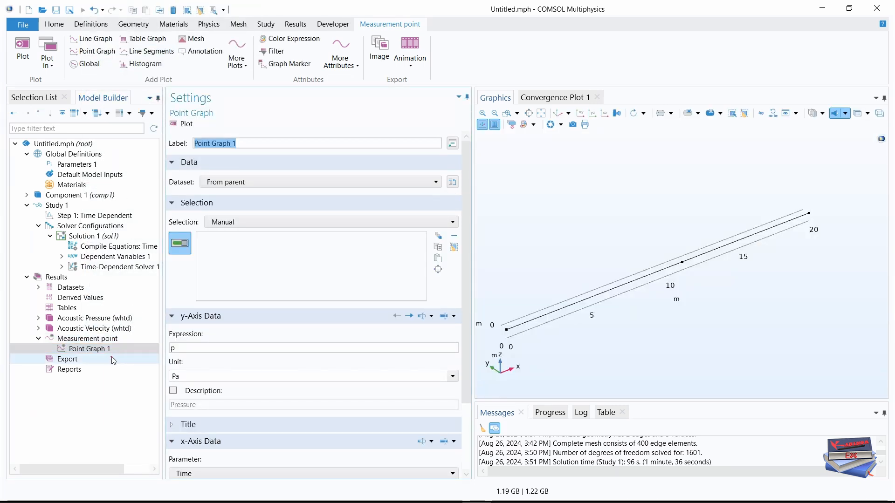
click(108, 353)
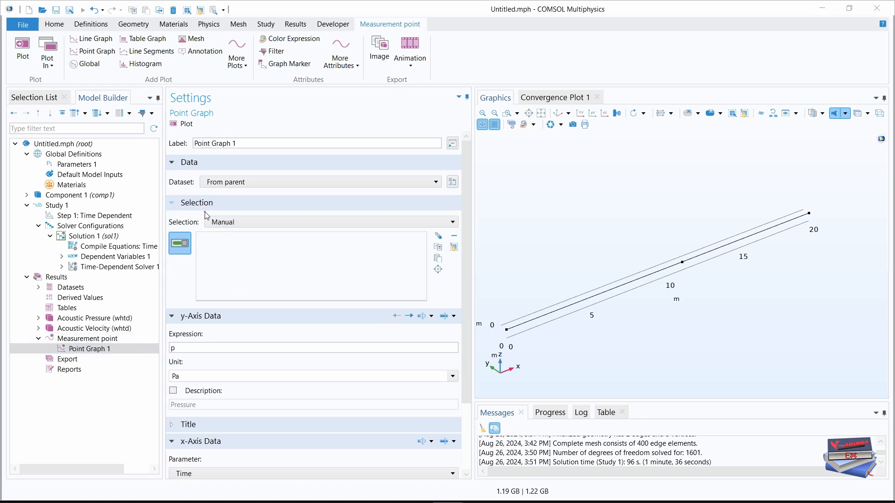
click(185, 247)
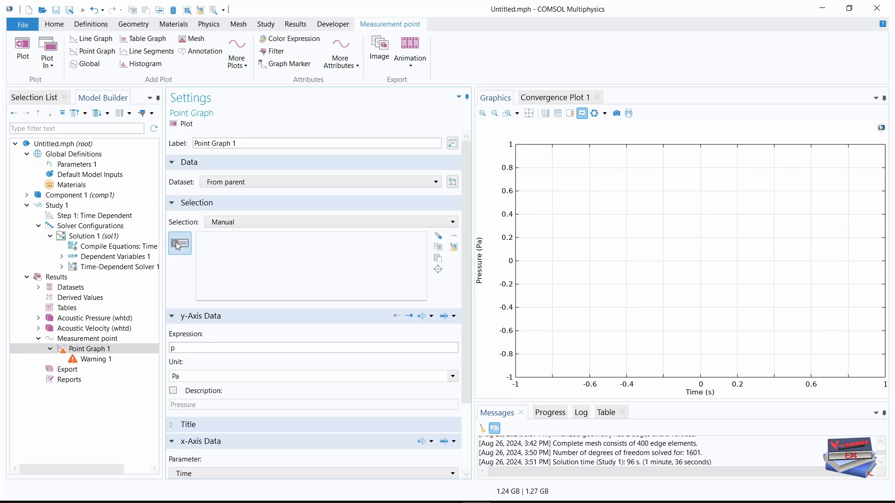
click(84, 349)
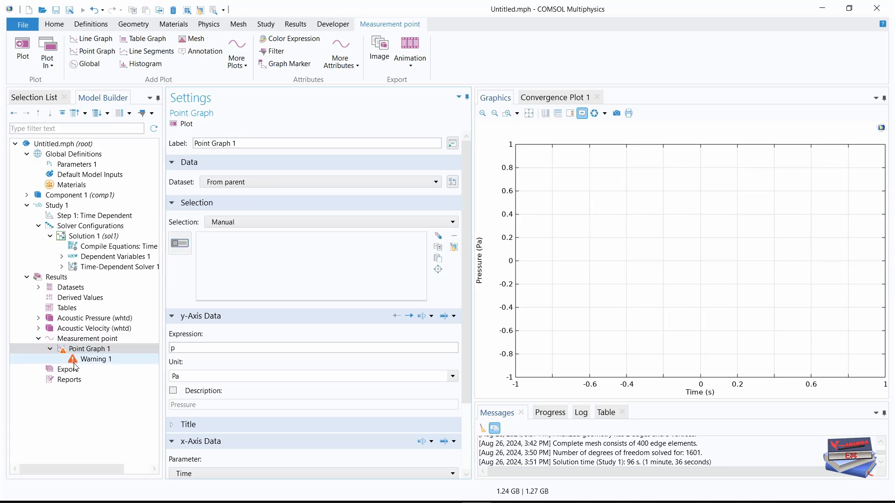
click(184, 240)
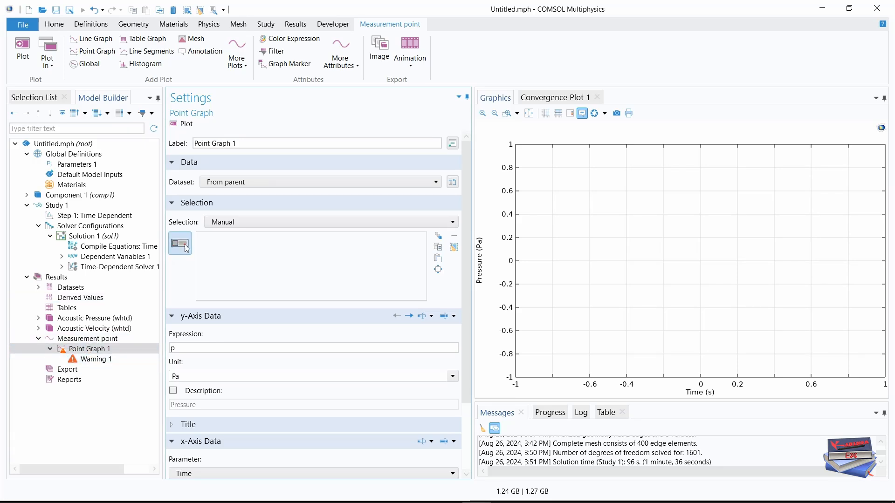
click(182, 246)
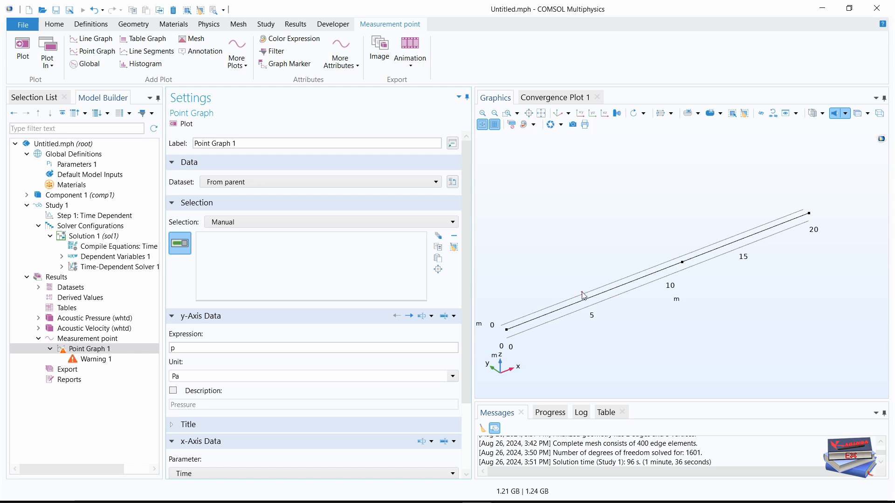
click(682, 262)
Set the point graph's y-axis expression to p-p0 and plot it
click(188, 349)
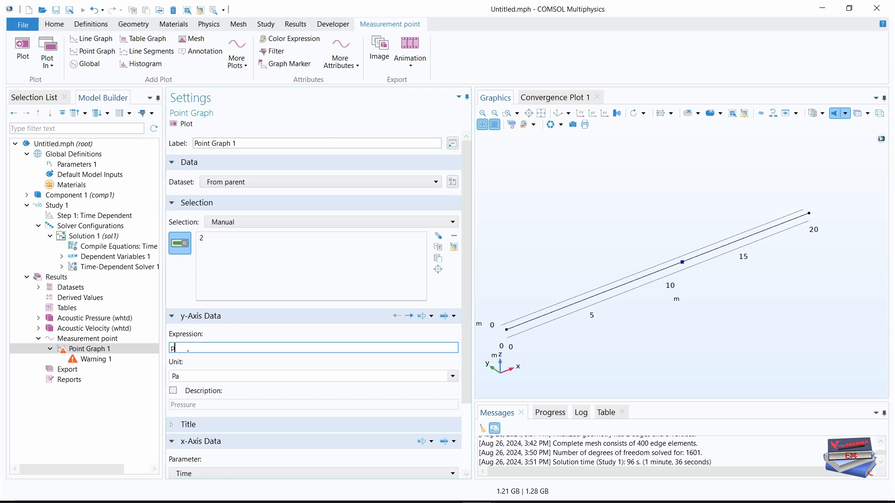
text(-p0)
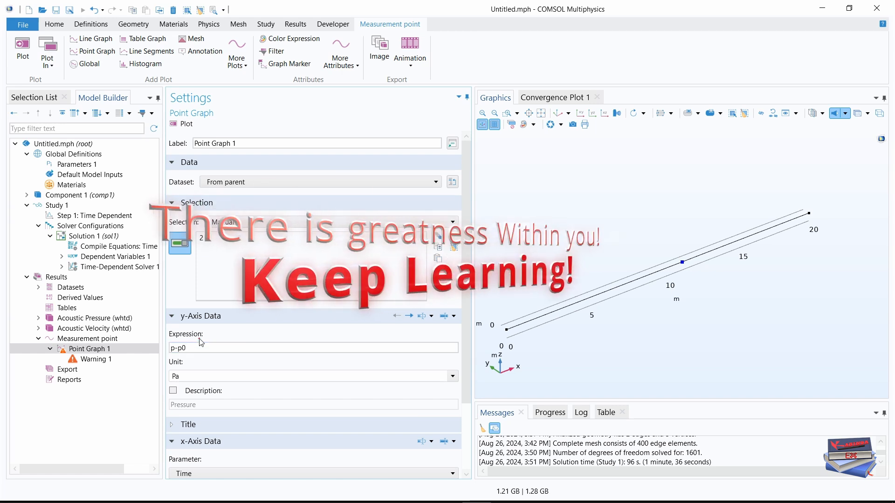
click(186, 124)
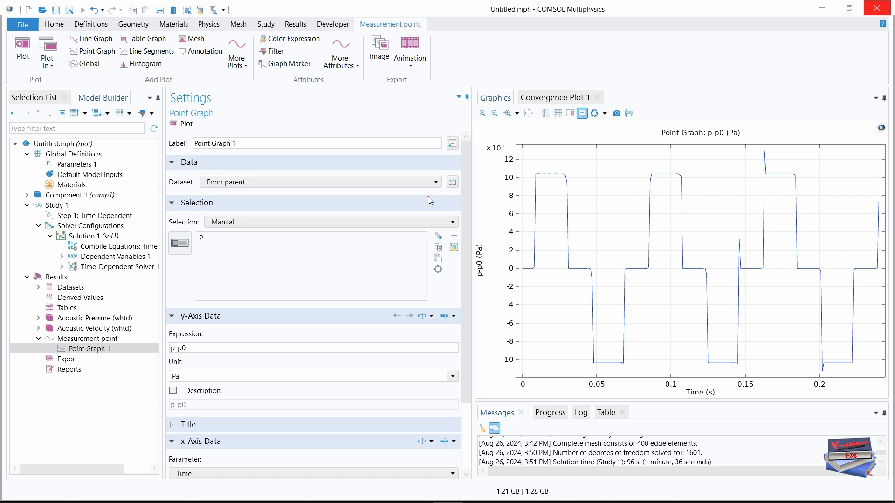
Add another 1D plot group to the results and label it Valve
click(293, 25)
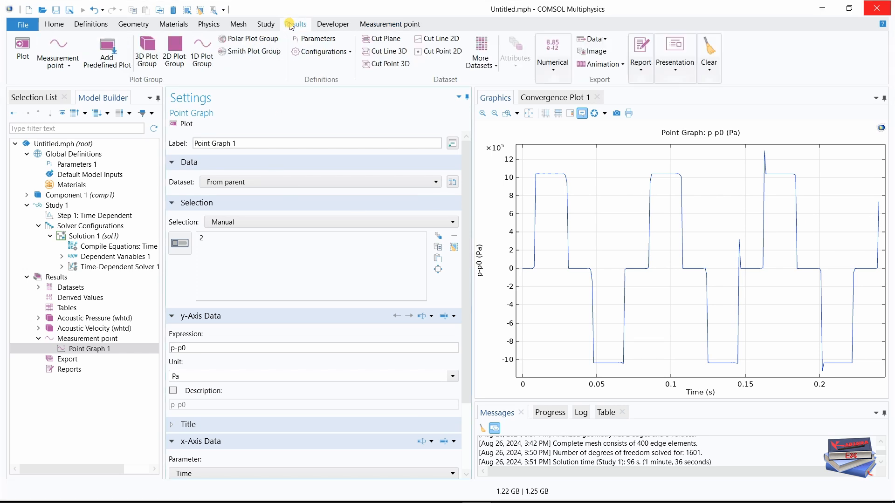
click(205, 67)
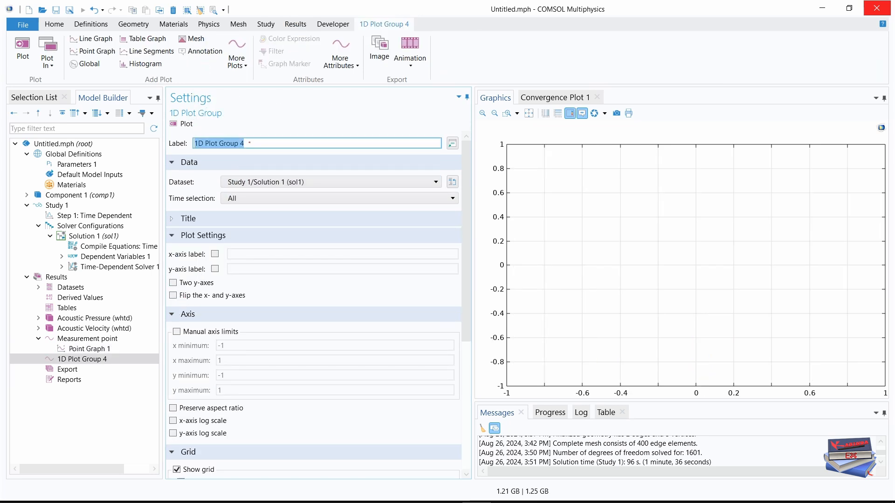
text(Valve)
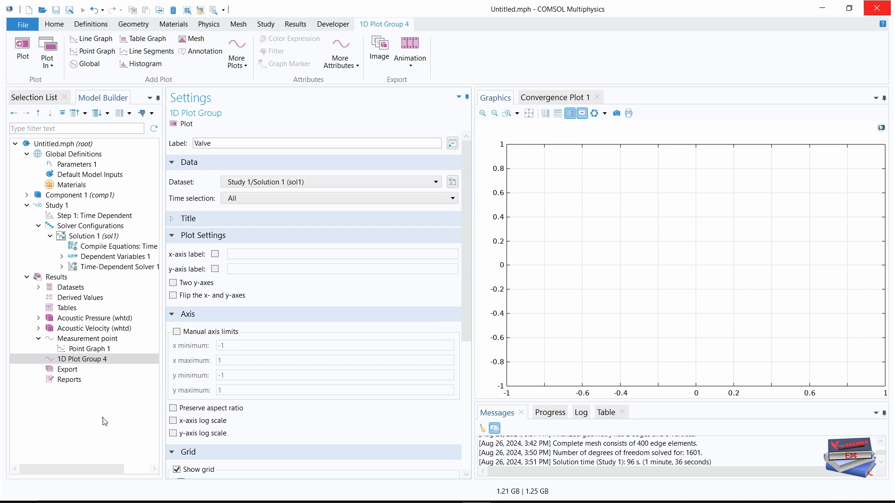
click(95, 437)
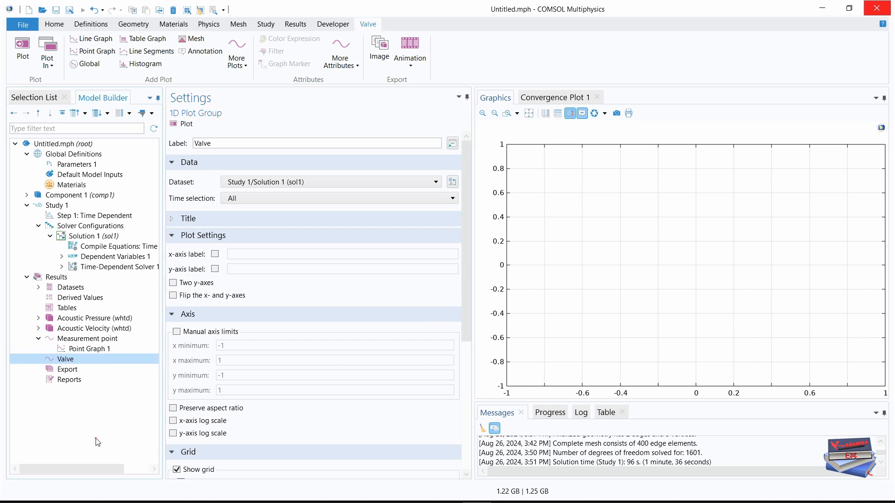
Add a Point Graph to the Valve group for point 3 at the pipe's 20 m end, with y-axis expression p-p0
right_click(68, 360)
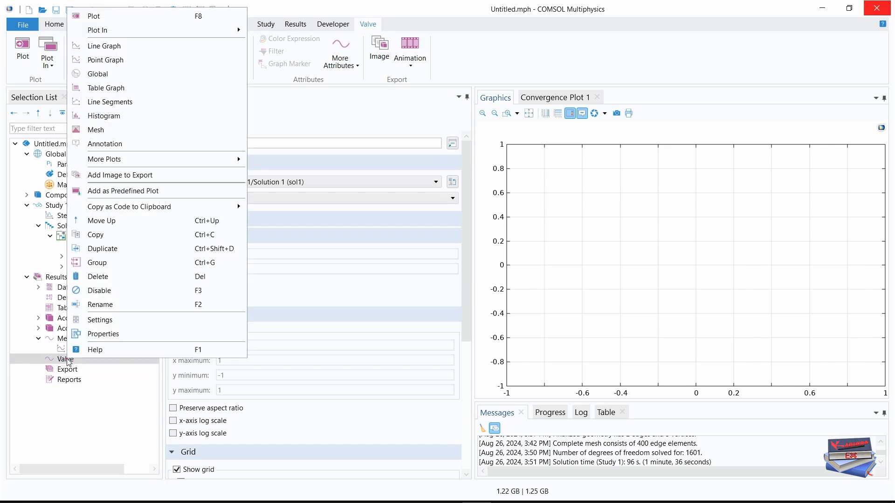
click(109, 63)
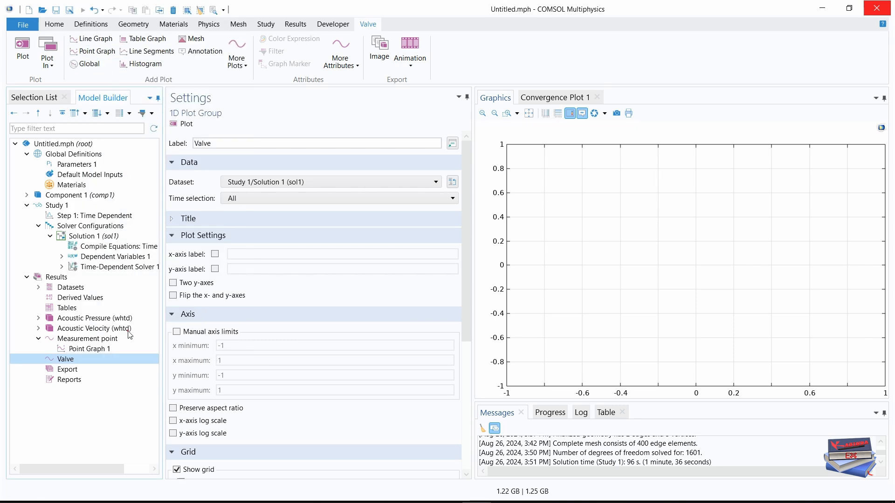
click(190, 347)
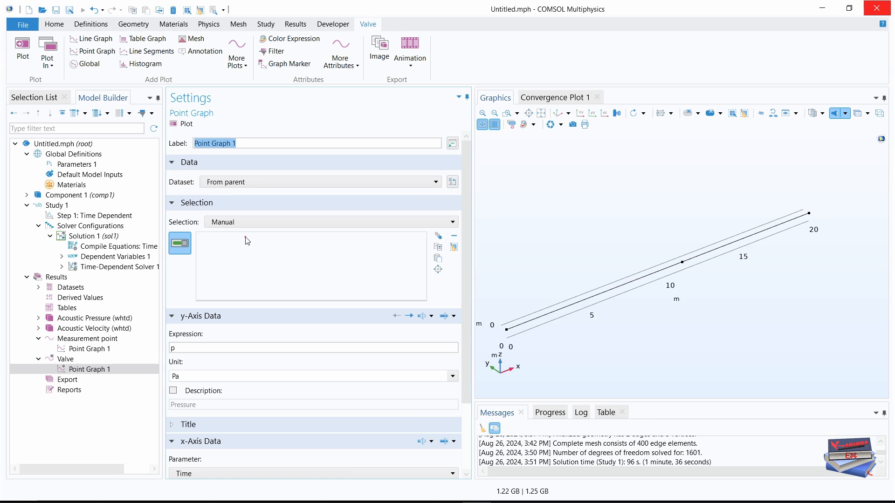
click(810, 214)
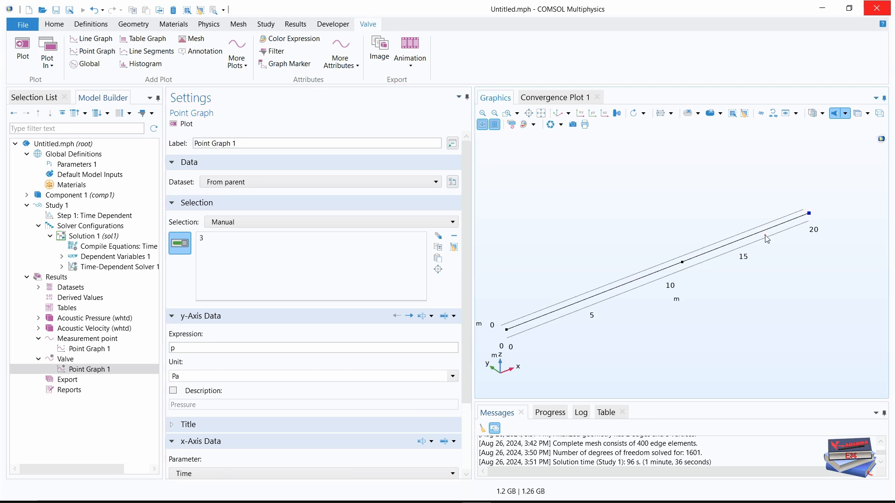
click(221, 349)
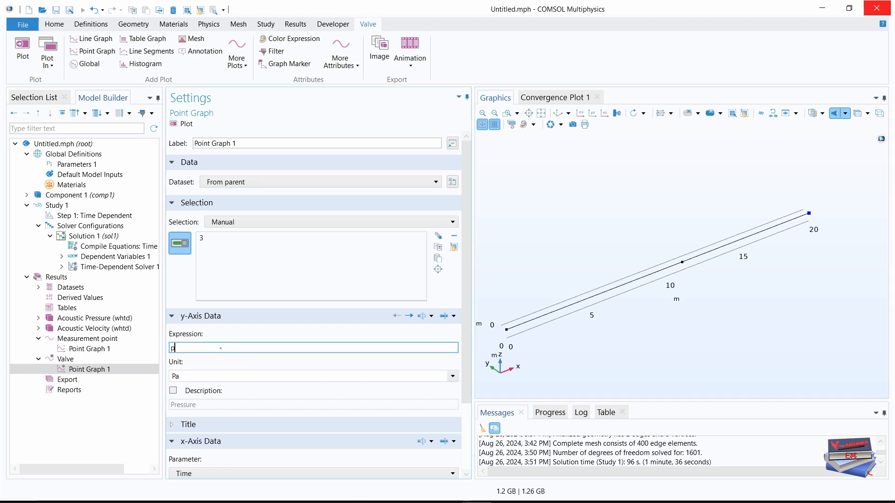
text(-p0)
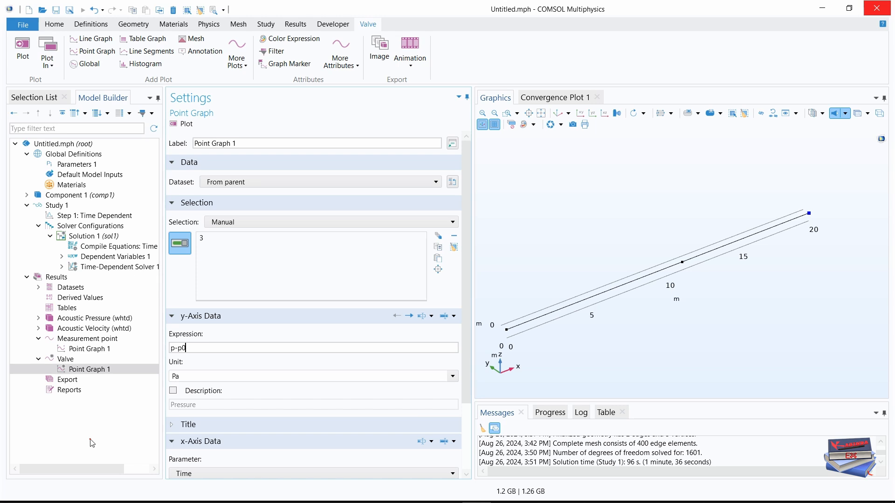
Duplicate the point graph in the Valve group
click(90, 370)
right_click(89, 369)
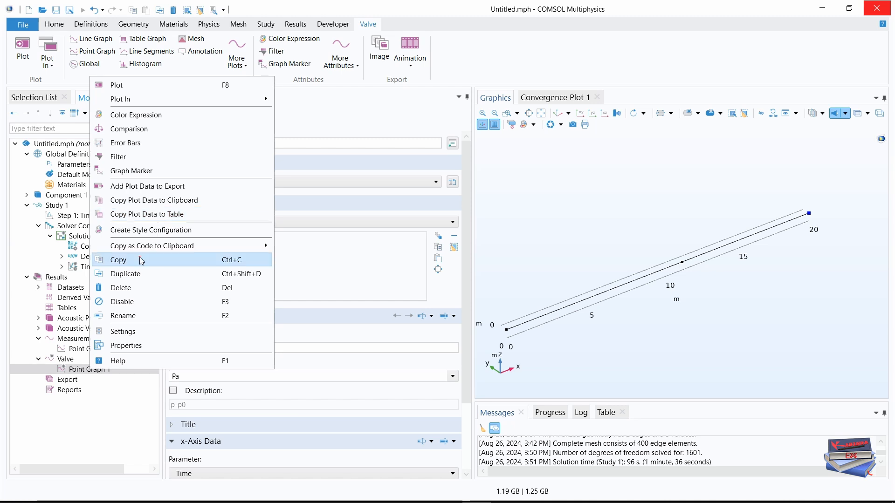
click(135, 274)
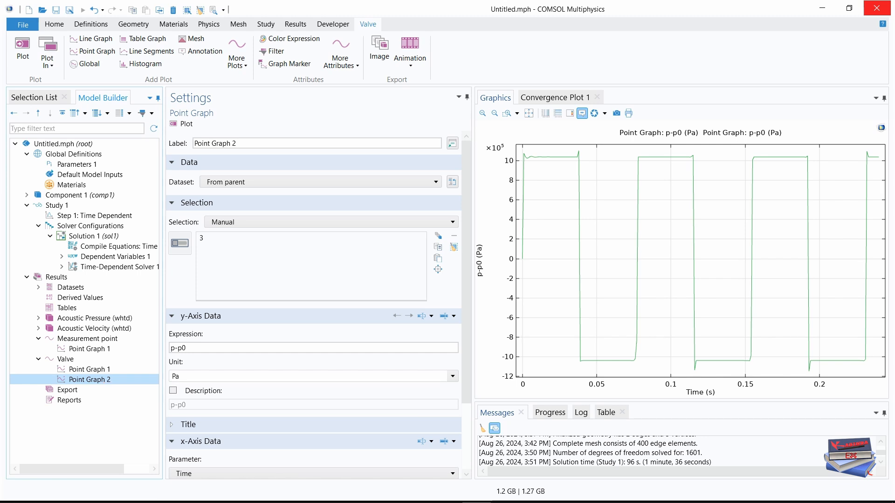
Set the duplicated point graph's y-axis expression to whtd.rho*u0*sqrt(1/whtd.invc2)
click(418, 502)
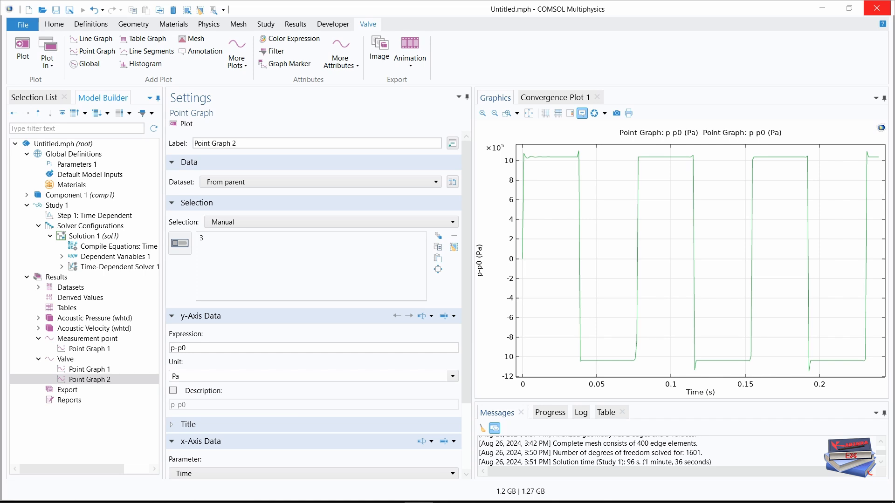
click(193, 348)
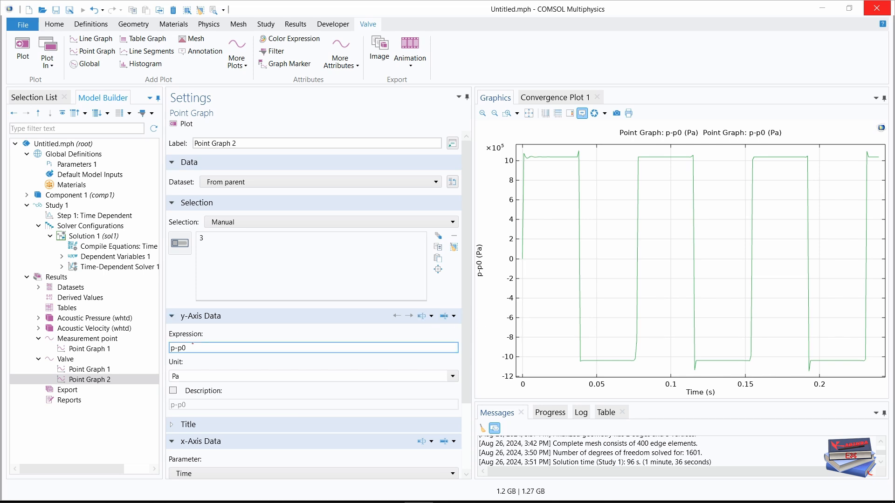
double_click(175, 348)
text(whtd.rho*u0*sqrt(1/whtd.invc2))
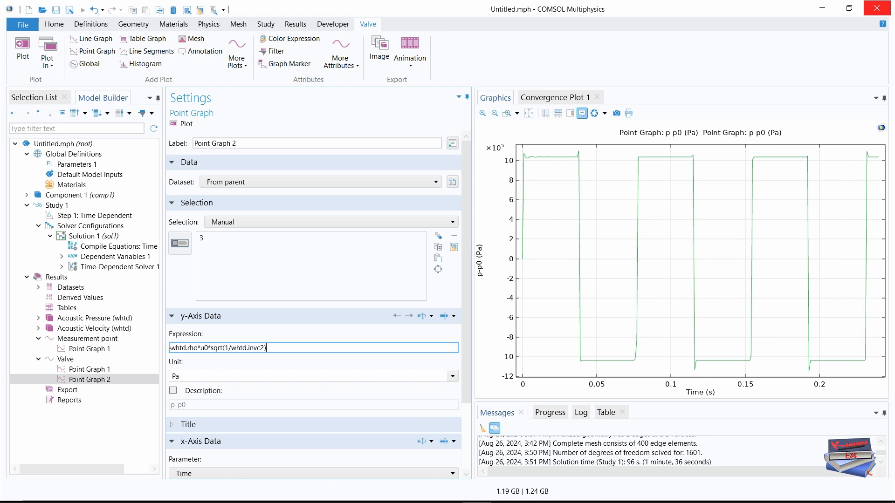
click(194, 374)
click(289, 348)
drag(276, 349, 170, 347)
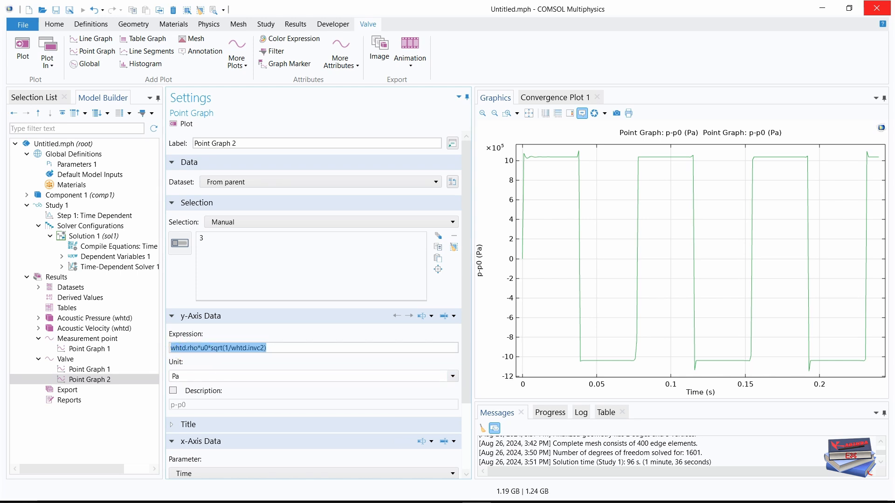
key(alt+Tab)
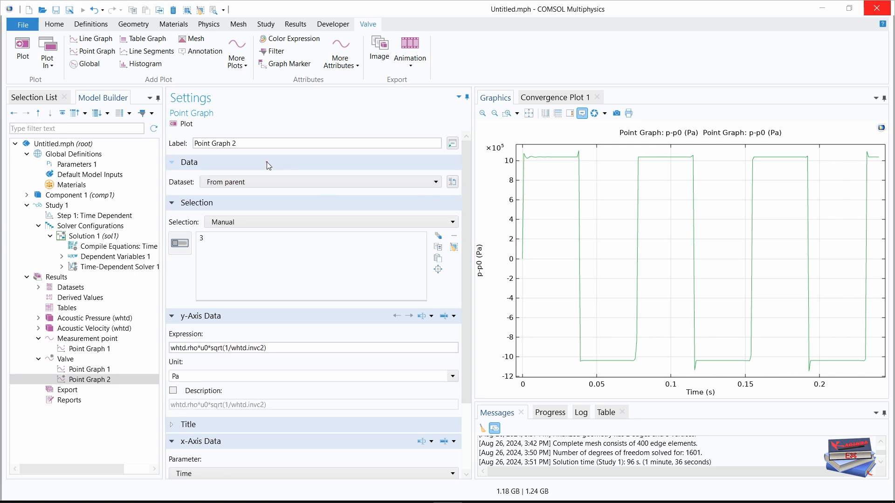
Plot the Valve group so both the excess pressure and the theoretical pressure expression are drawn
click(17, 48)
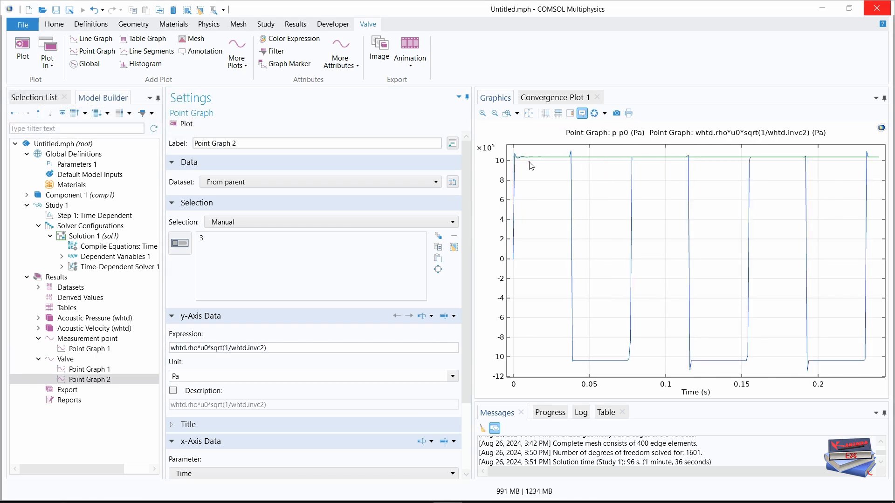
mouse_move(532, 160)
Add a further 1D plot group to the results and label it Pressure profile
click(294, 23)
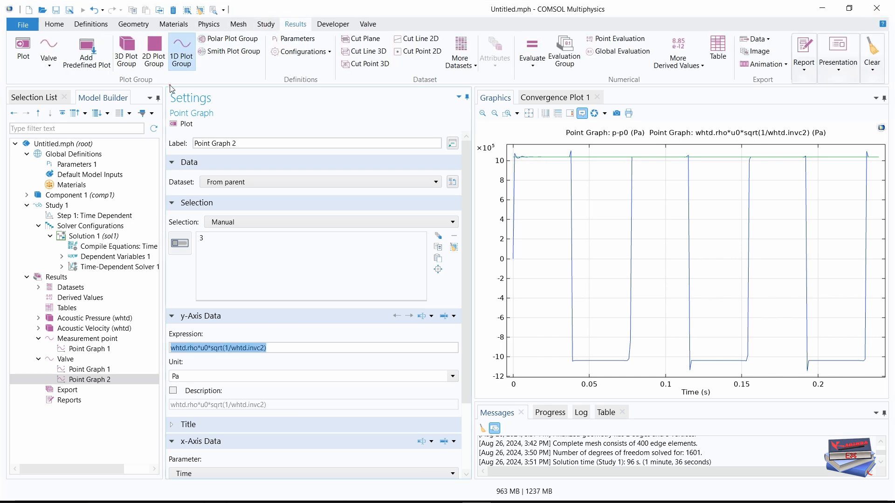
click(181, 54)
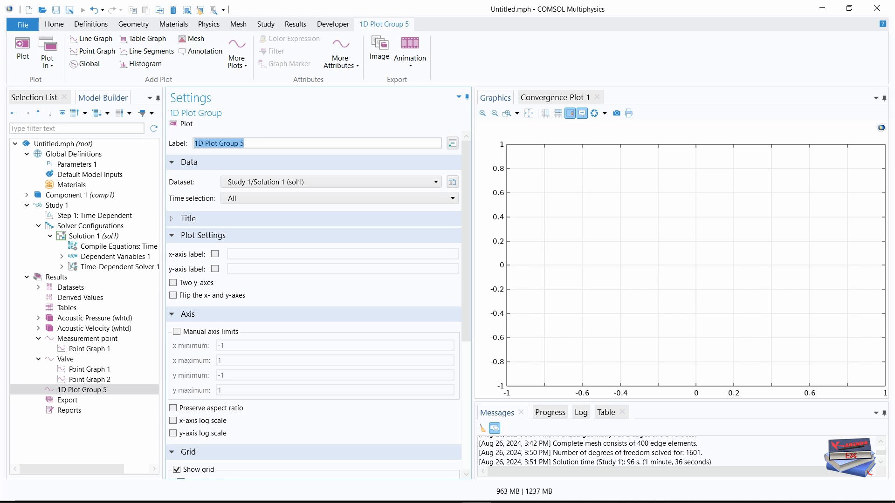
key(alt+Tab)
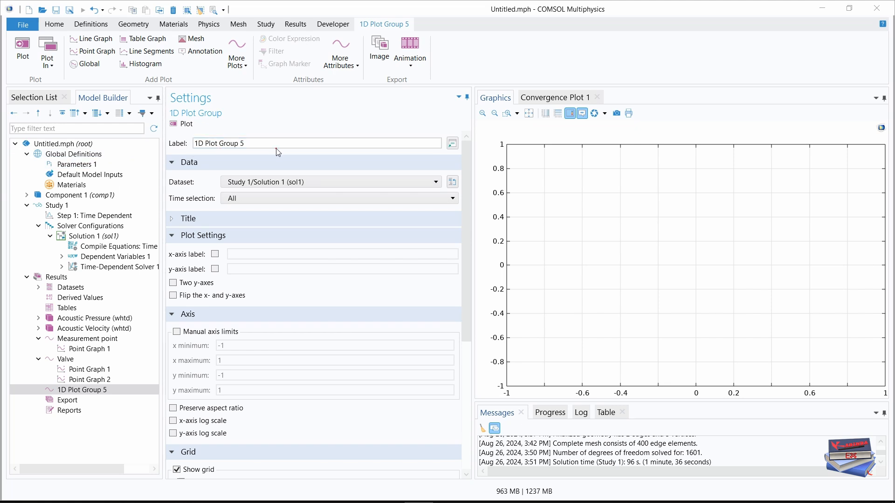
drag(271, 145, 191, 143)
text(Pressure profile)
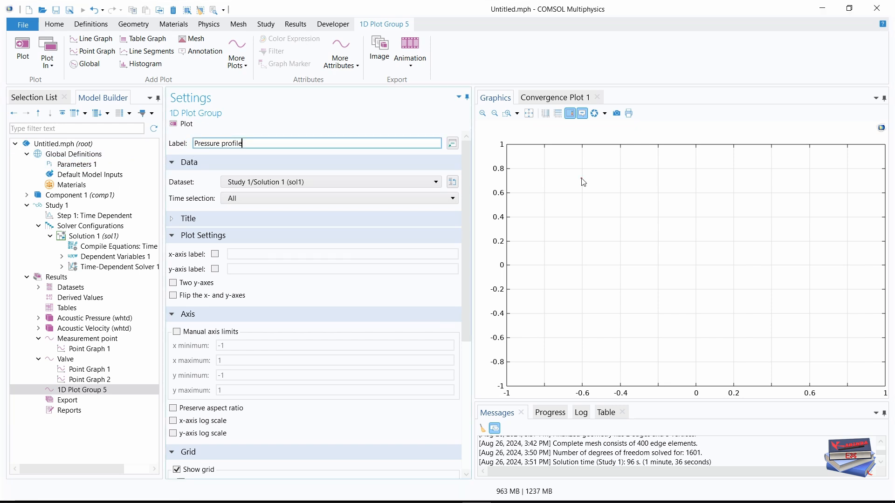
key(Return)
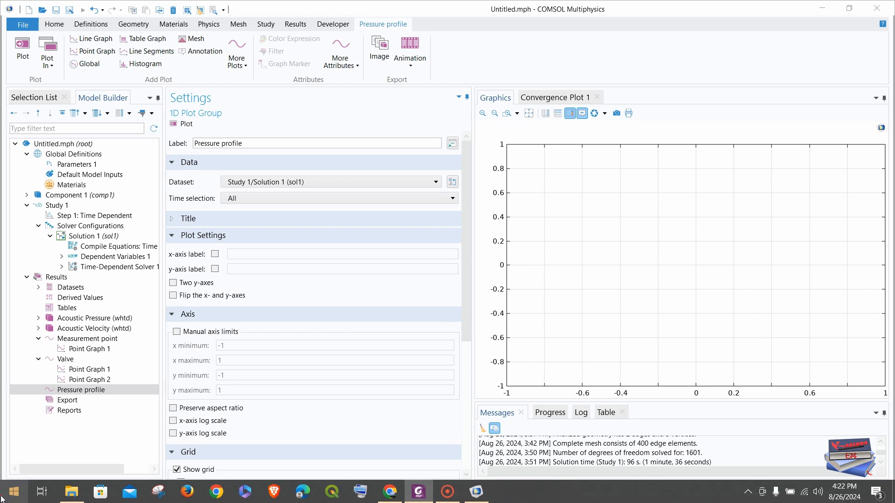
Add a Line Graph to the Pressure profile group covering both pipe edges, with y-axis expression p-p0
click(93, 391)
right_click(93, 391)
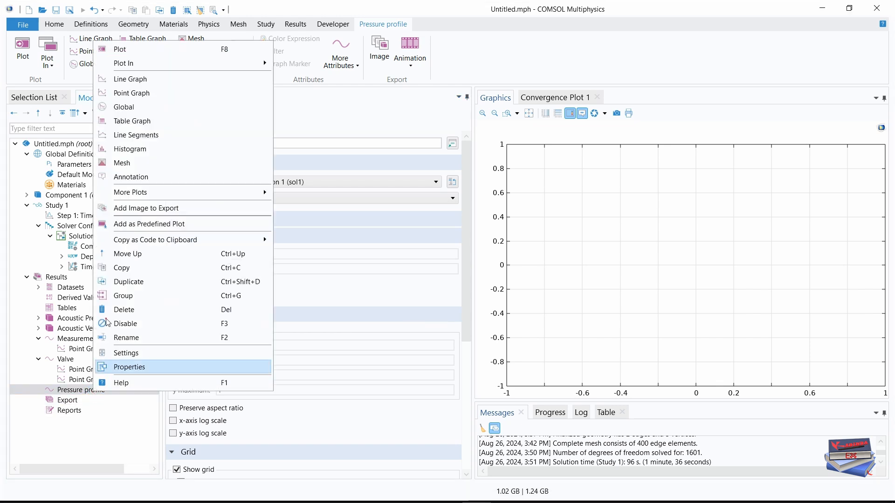
click(135, 80)
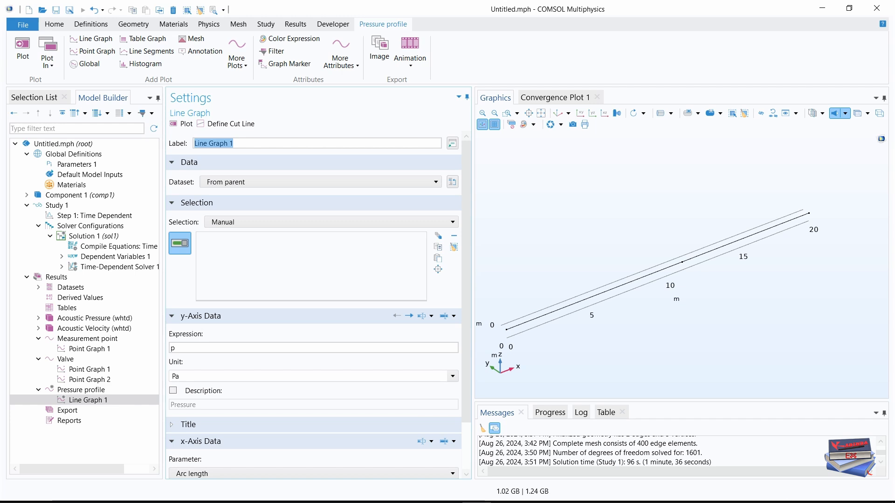
click(600, 193)
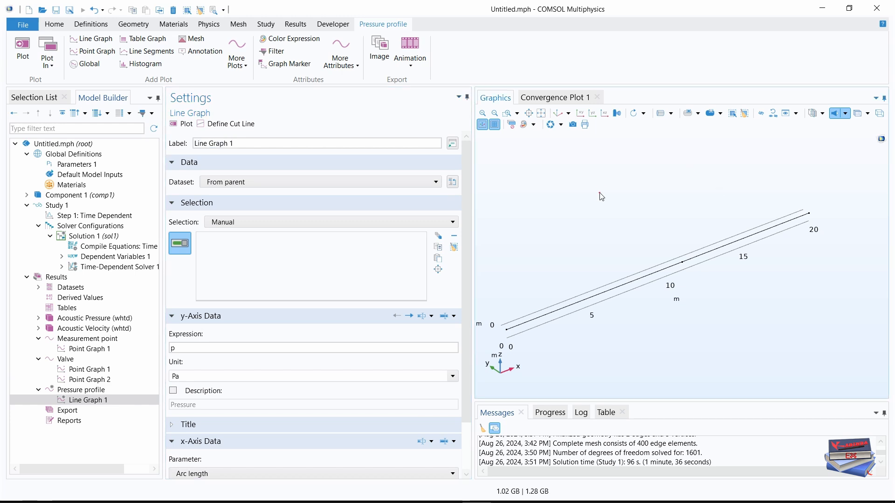
key(ctrl+a)
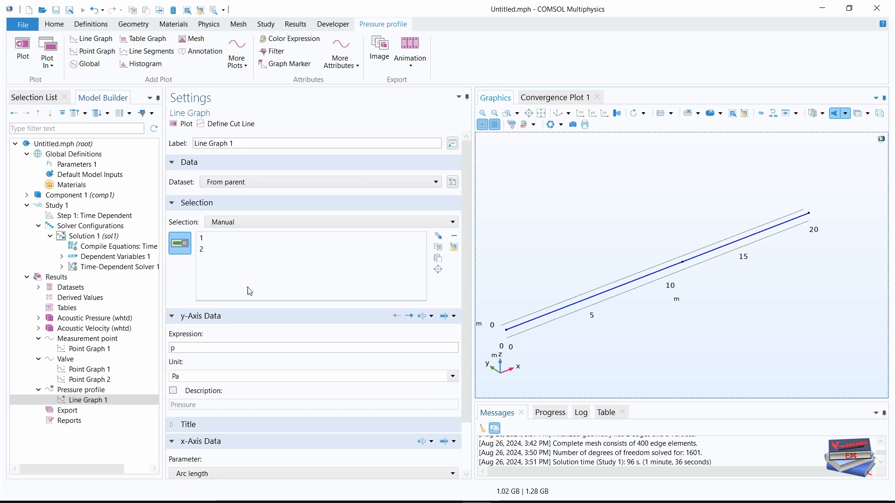
click(201, 348)
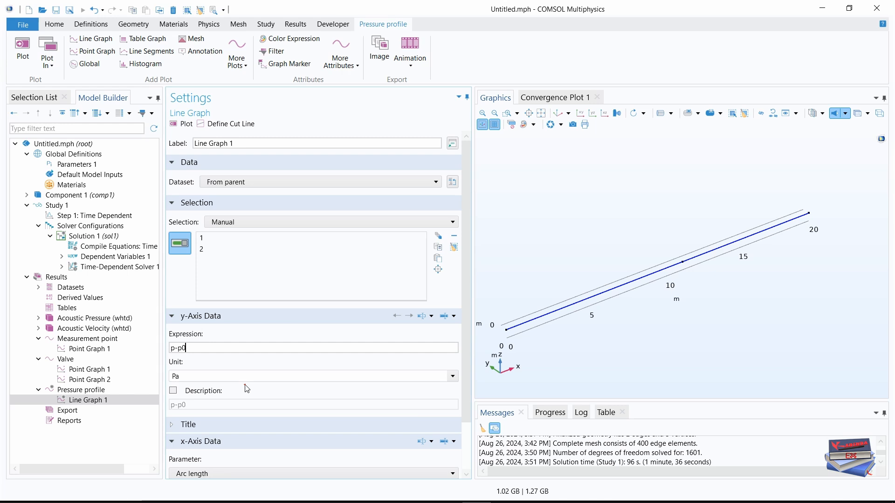
Set the Pressure profile group's time selection to Last and plot it
click(45, 401)
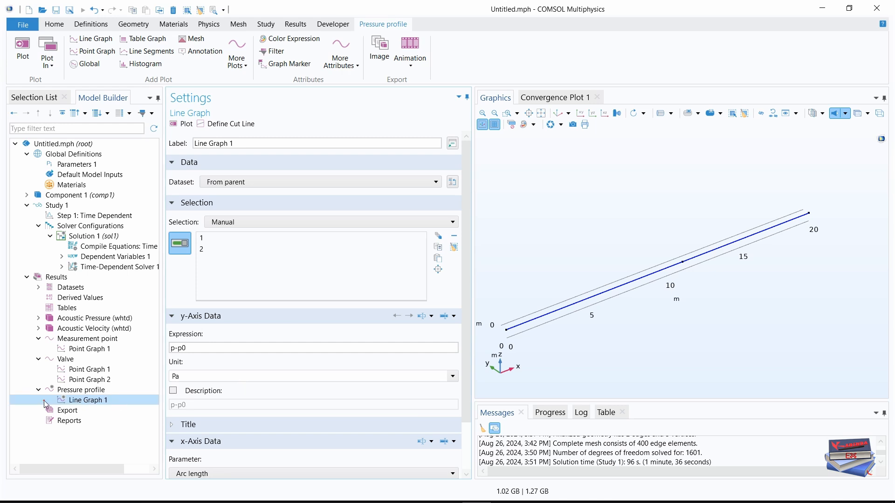
click(80, 391)
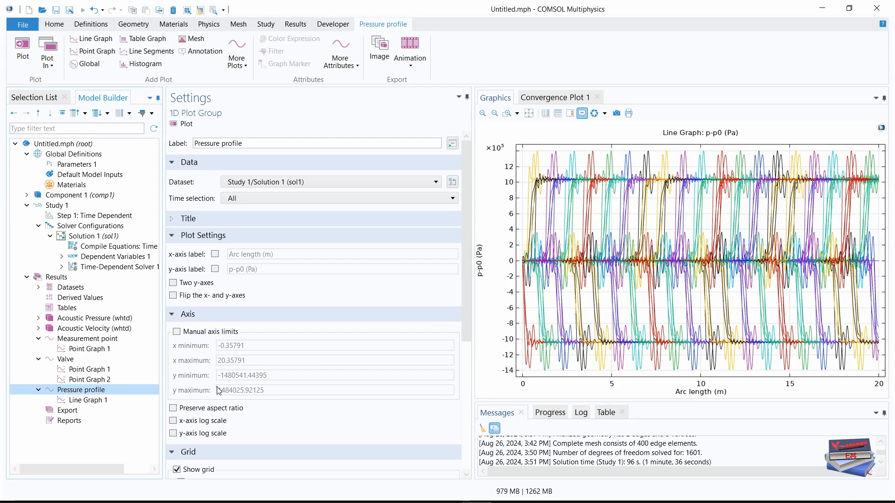
drag(464, 208, 465, 194)
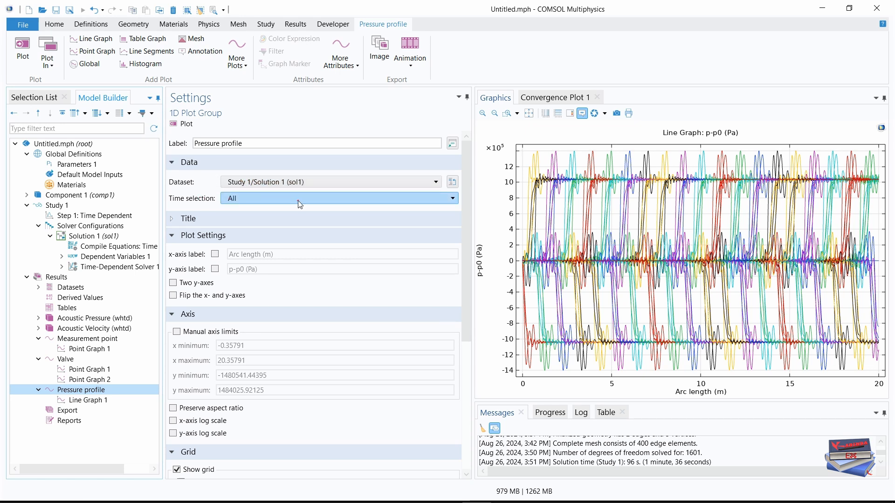
click(354, 204)
click(235, 232)
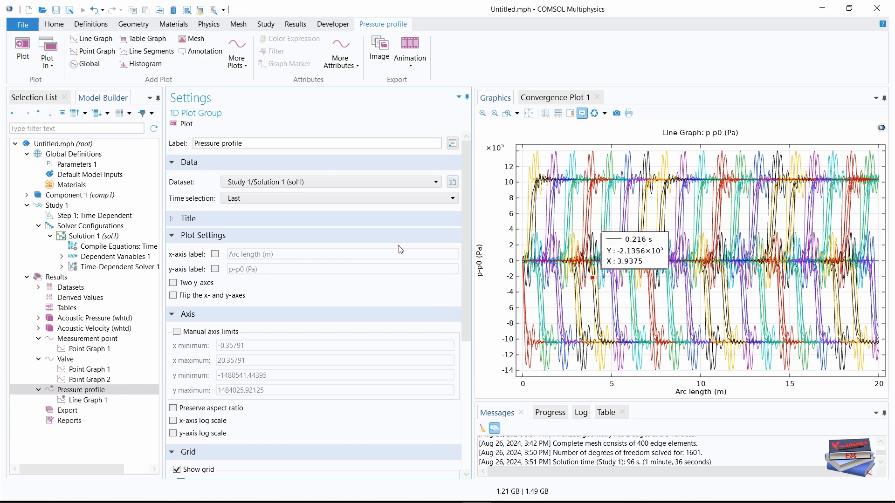
click(181, 125)
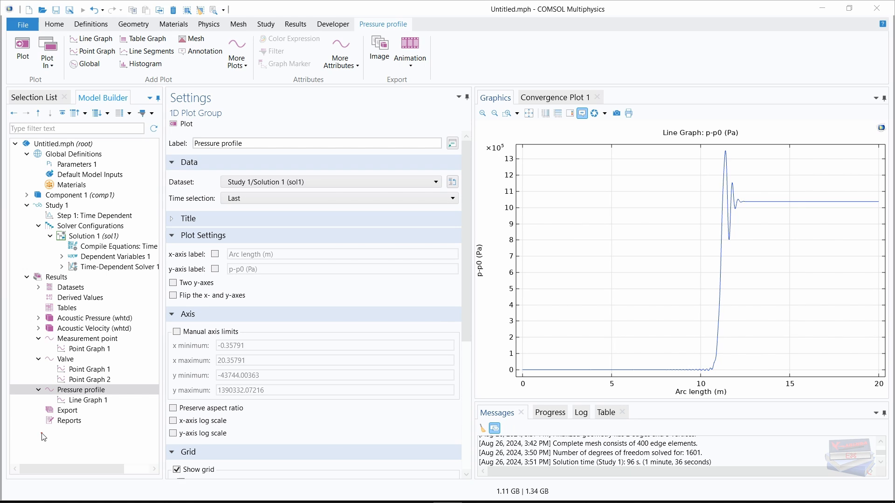
Collapse the Pressure profile and Valve plot groups in the model tree
click(38, 390)
click(39, 359)
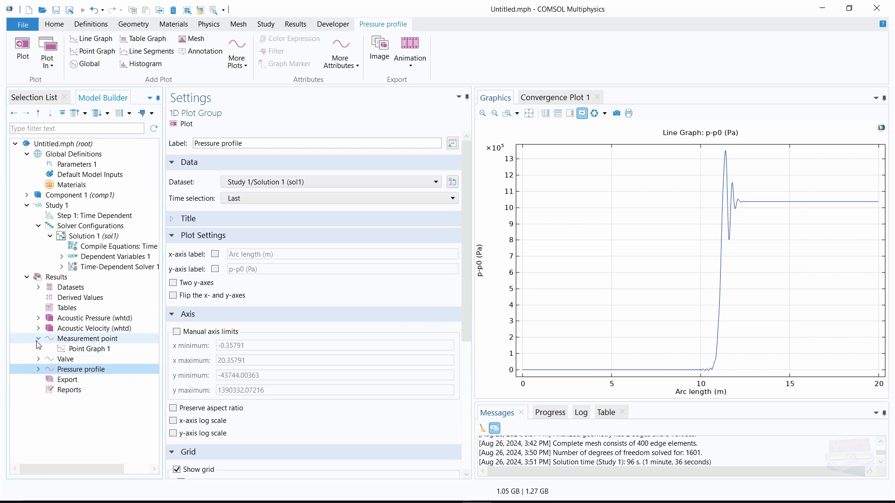